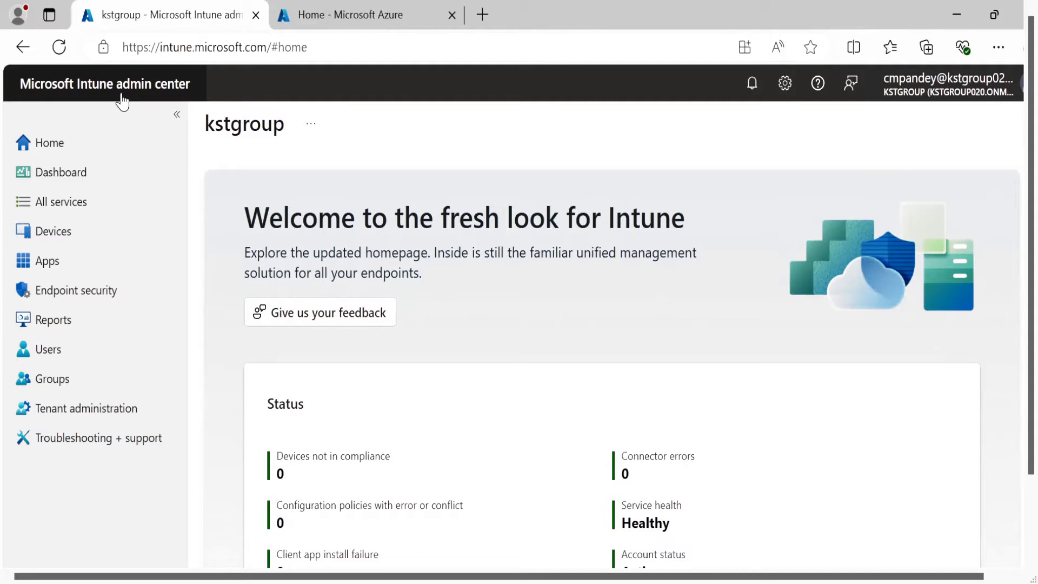
Step: Open Tenant administration > Copilot (preview), which shows Copilot in Intune as not set up
click(95, 420)
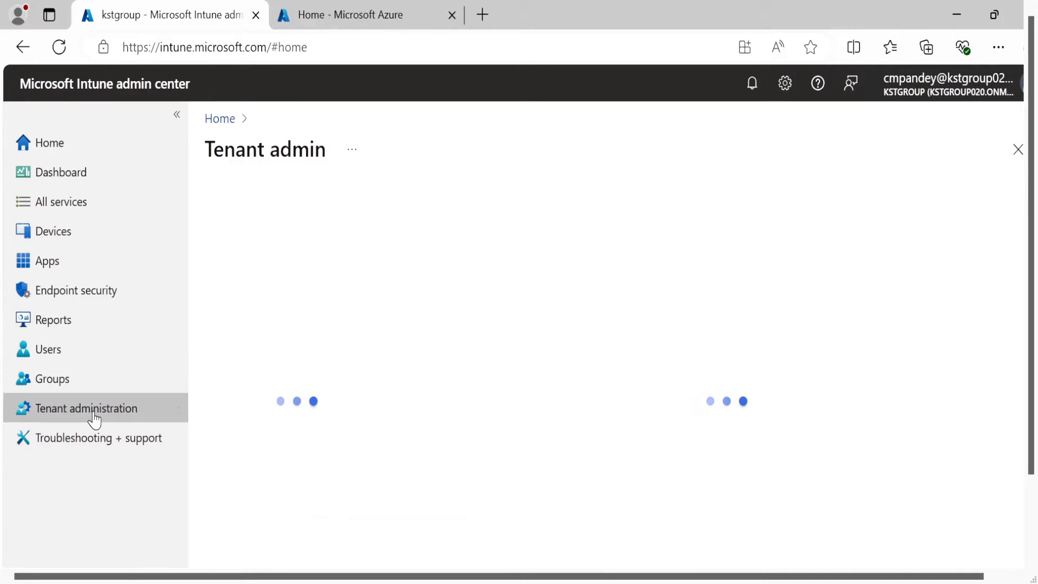
drag(401, 331, 348, 459)
click(250, 346)
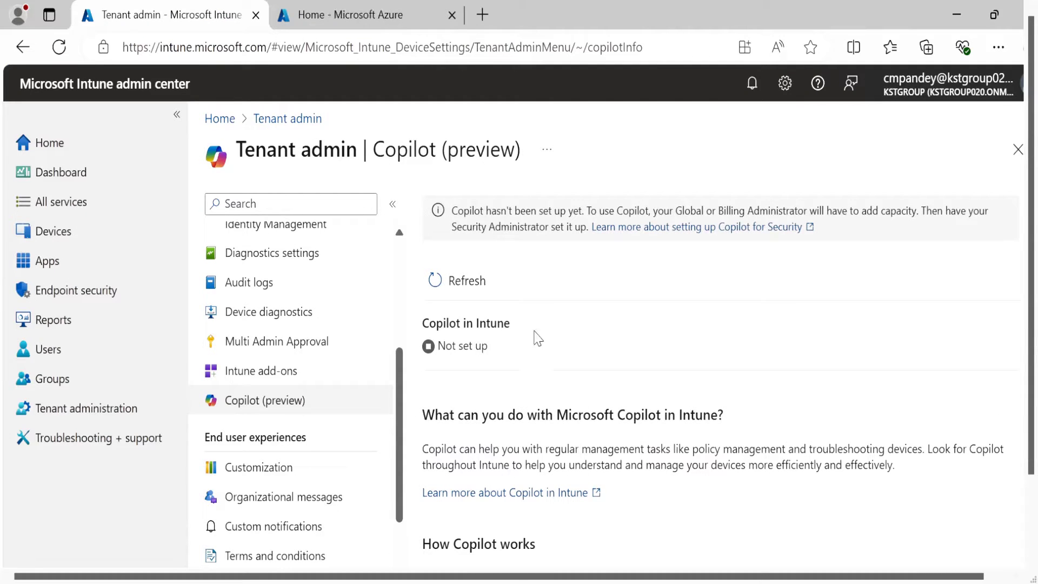
Step: Check the admin user's assigned roles (Global Administrator, Intune Administrator), then return to Home
click(67, 353)
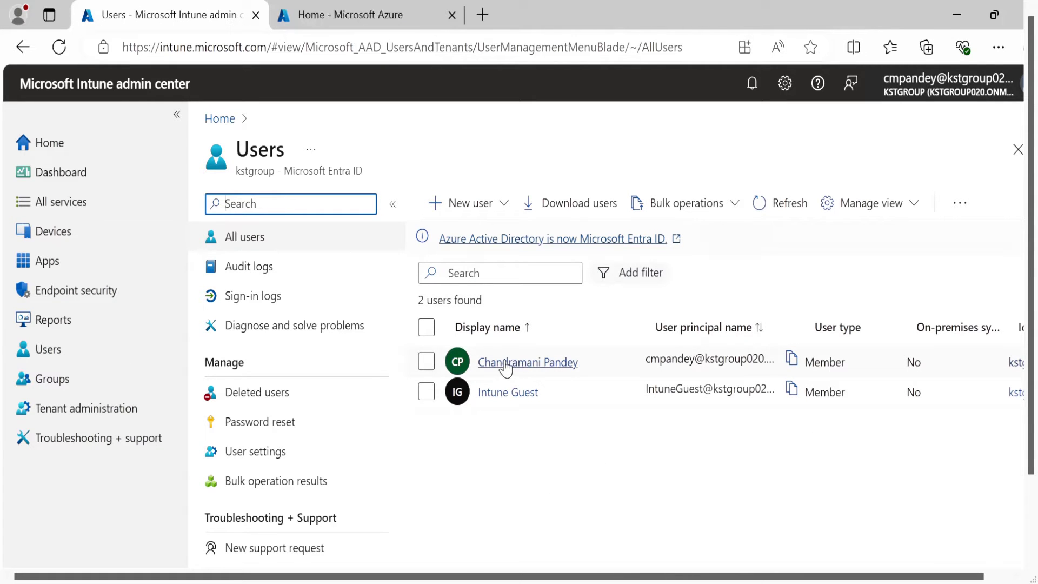
click(528, 362)
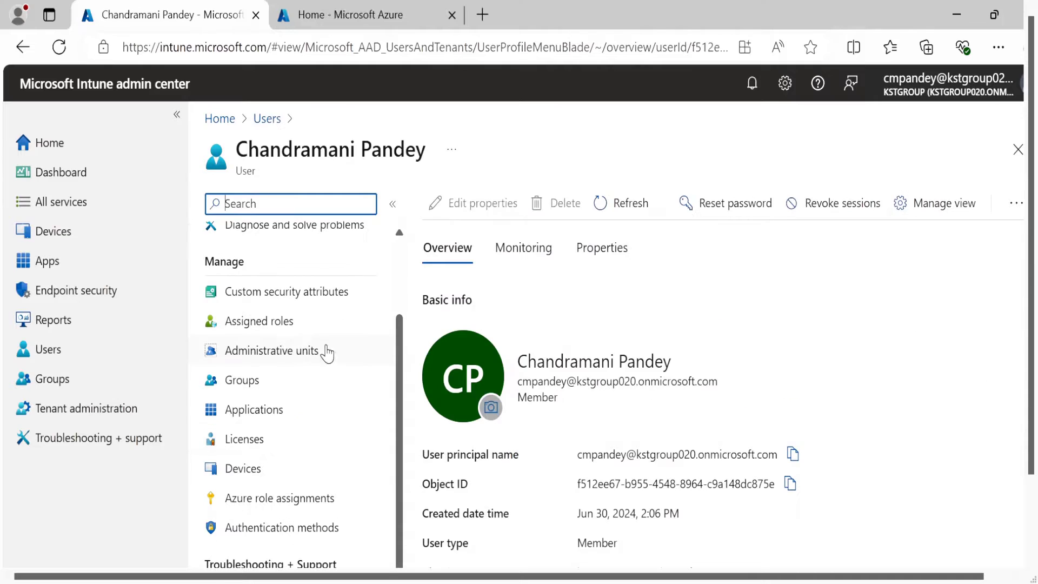
click(266, 331)
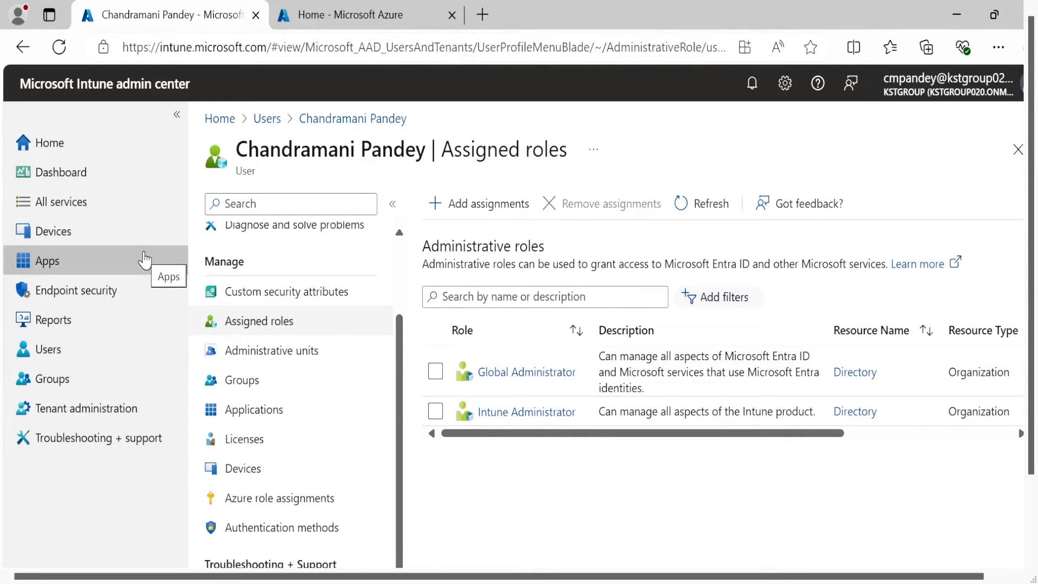
click(55, 154)
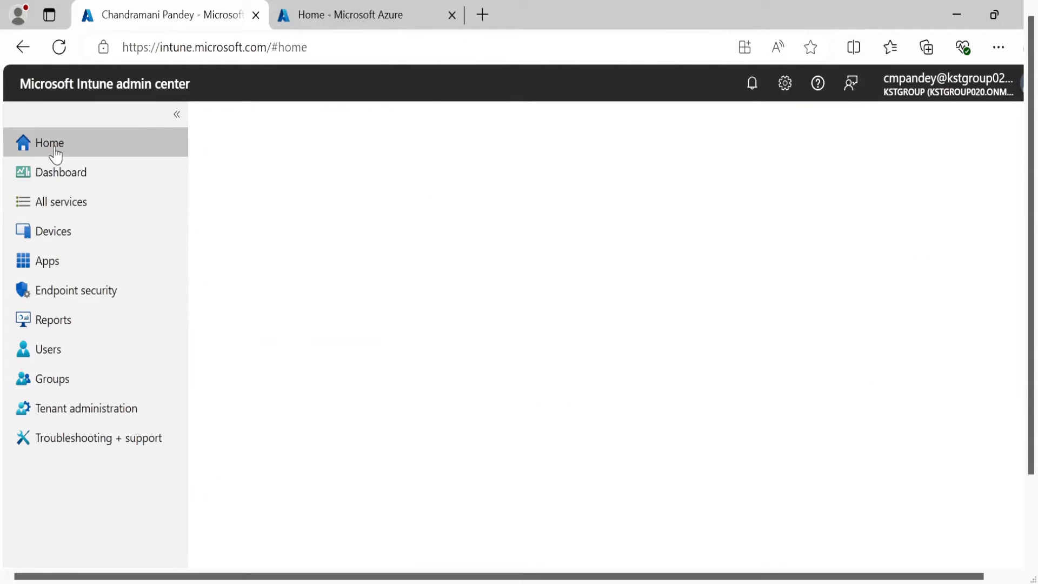
Step: In the Azure portal, search 'Microsoft Copilot for Security compute capacities' and open that service
click(343, 22)
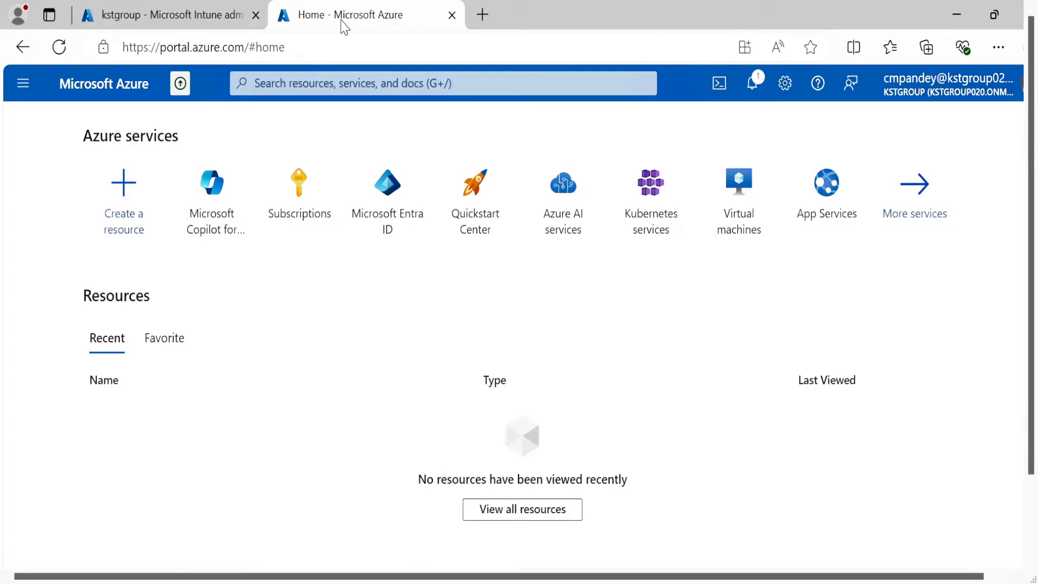
click(308, 85)
text(Microsoft Copilot for Security compute capacities)
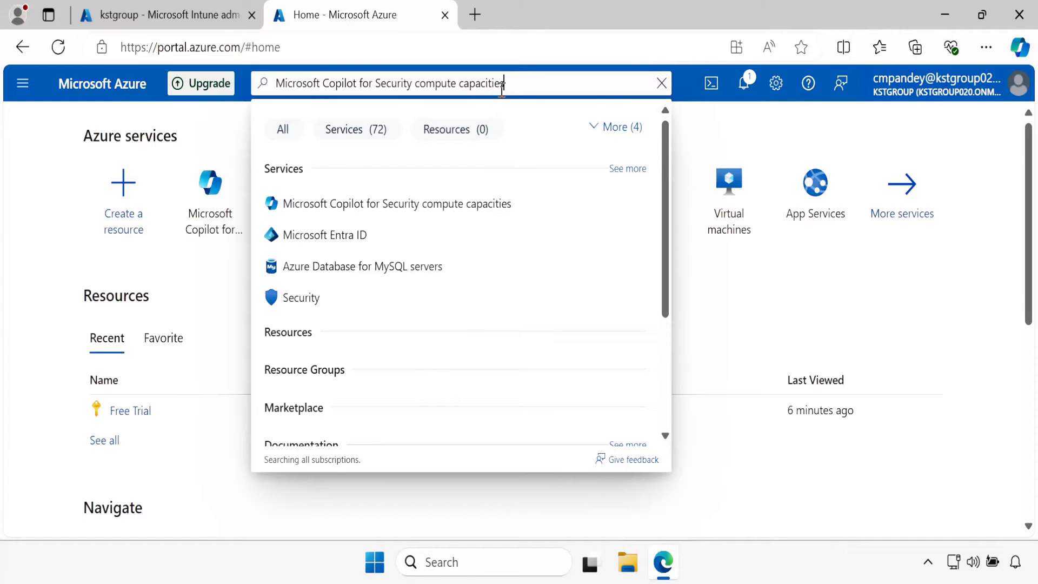
click(396, 204)
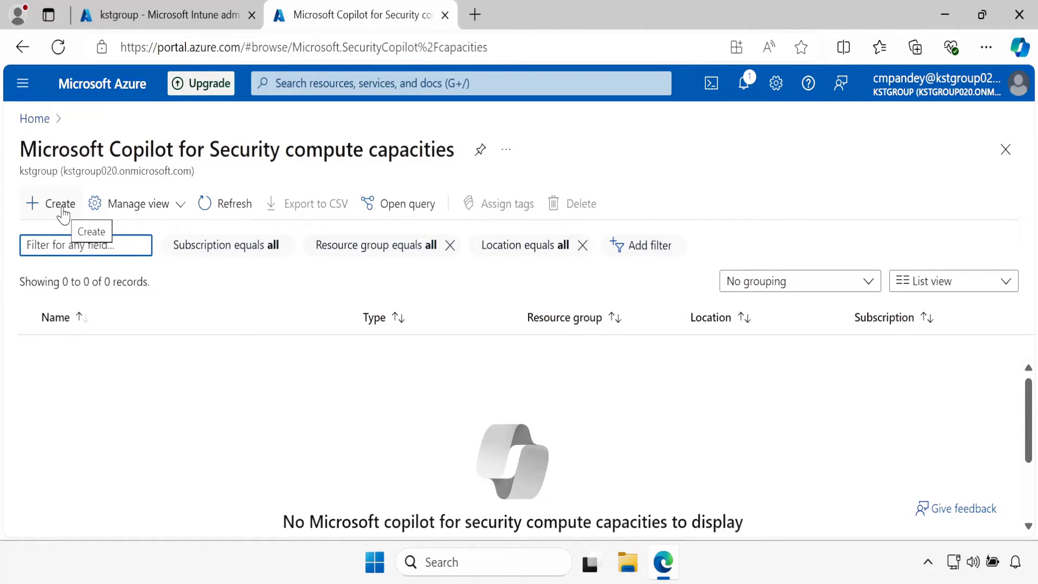
Step: Start a new Copilot capacity with a new resource group named IntuneCopilotCapacity_RG
click(61, 205)
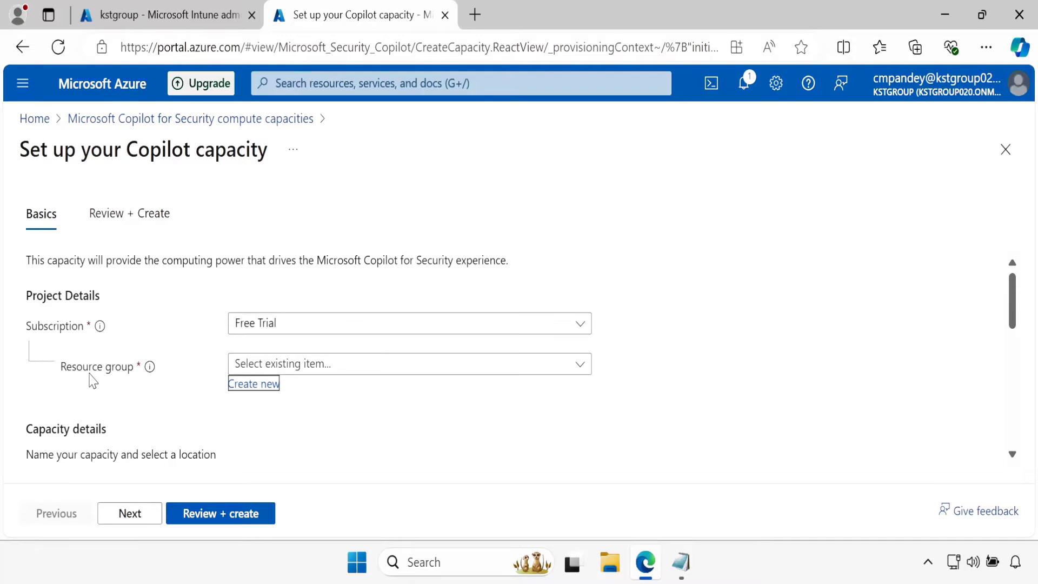
click(258, 386)
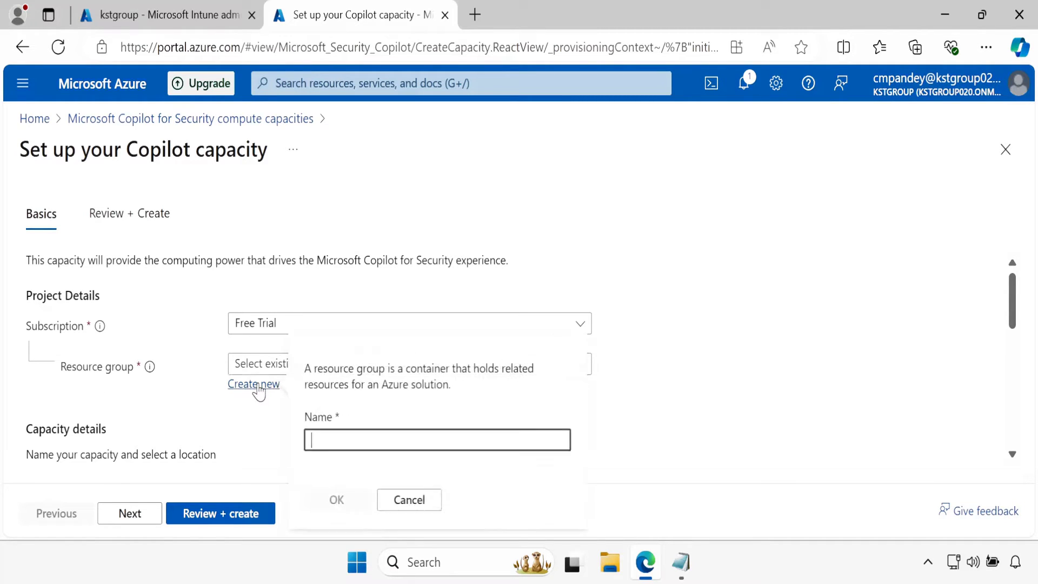
text(IntuneCopilotCapacity_RG)
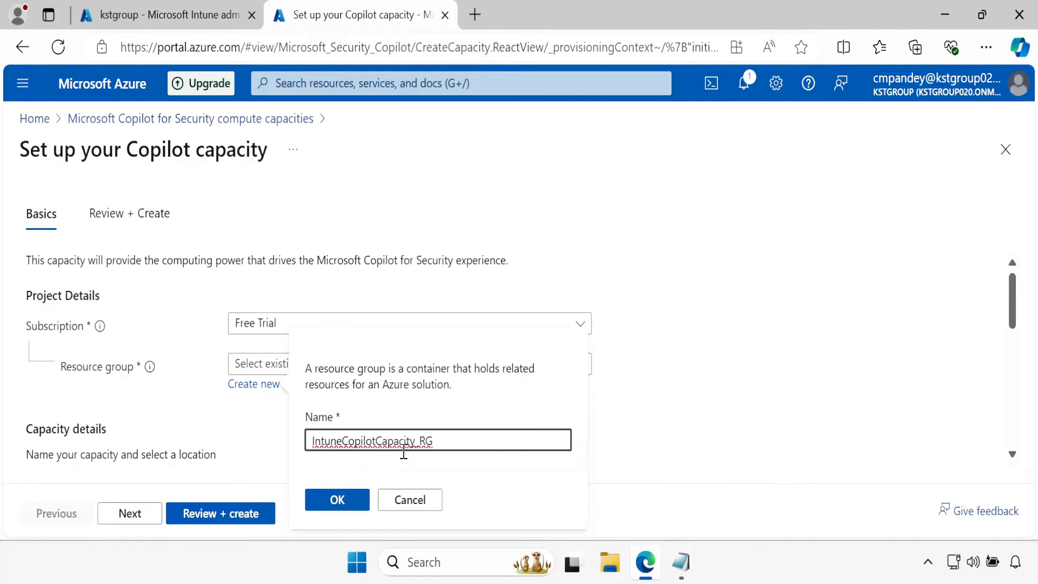
click(342, 503)
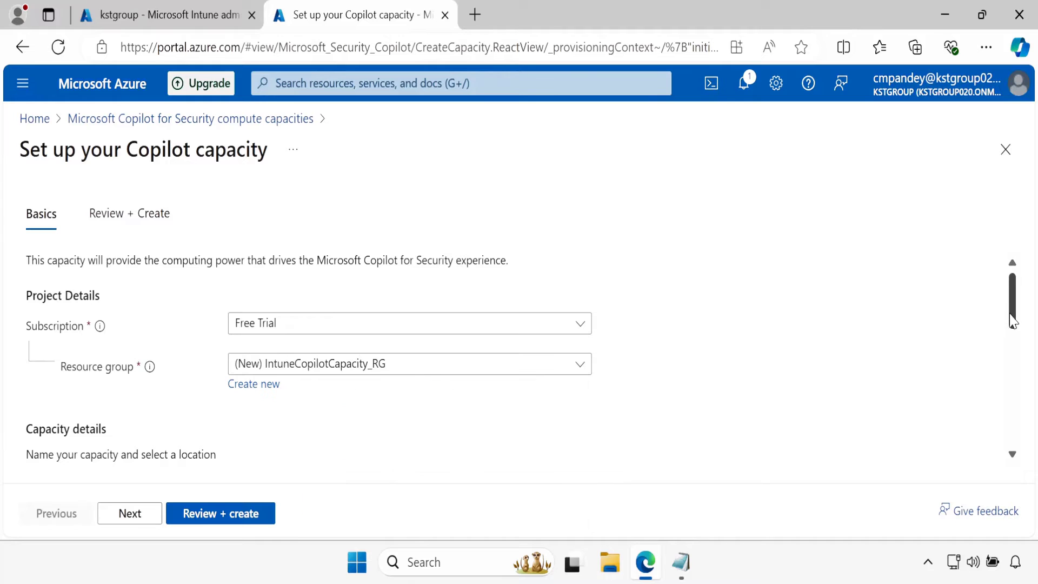
Step: Name the capacity IntuneCopilotCapacity, keep location United States (US), and use 1 compute unit
drag(1013, 319, 1012, 342)
click(276, 371)
text(IntuneCopilotCapacity_RG)
key(BackSpace)
key(BackSpace)
key(BackSpace)
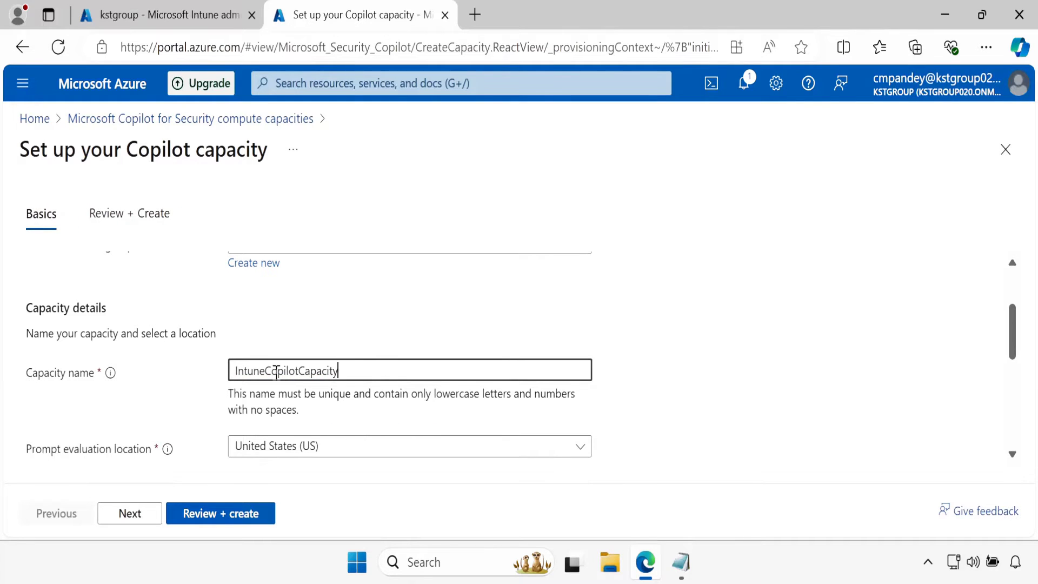
drag(1013, 348, 1013, 386)
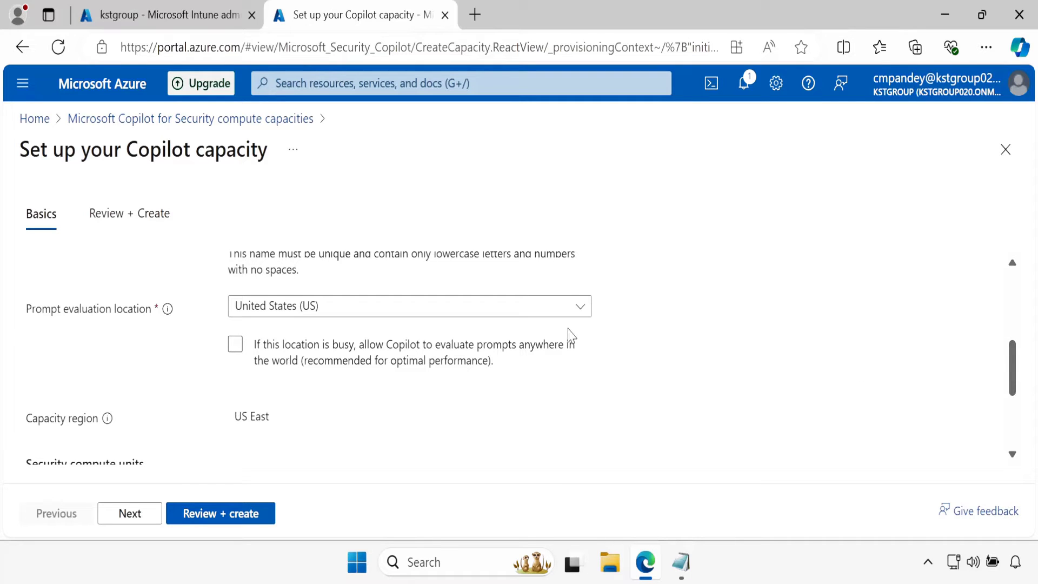
click(582, 311)
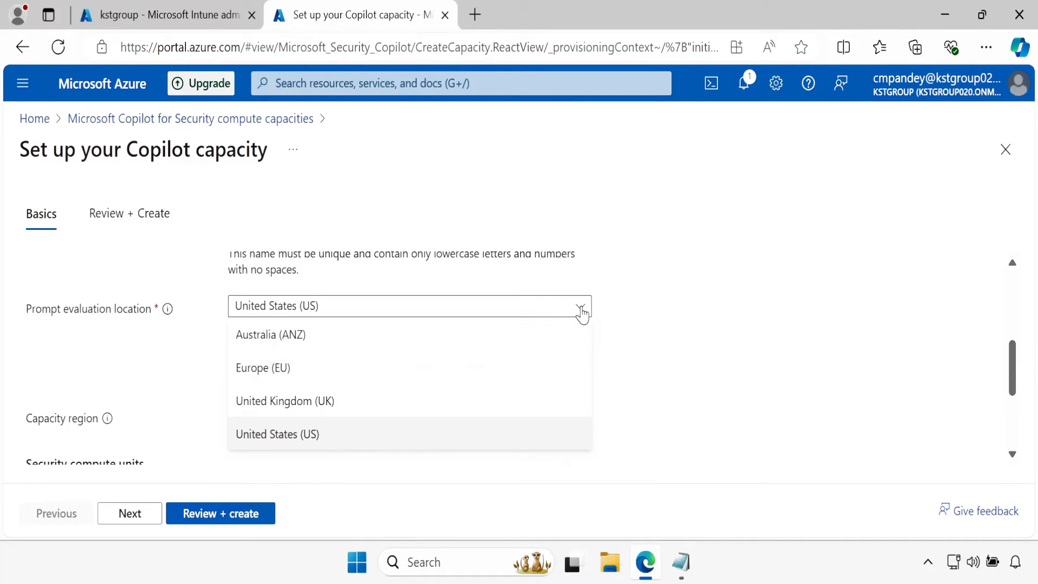
click(736, 403)
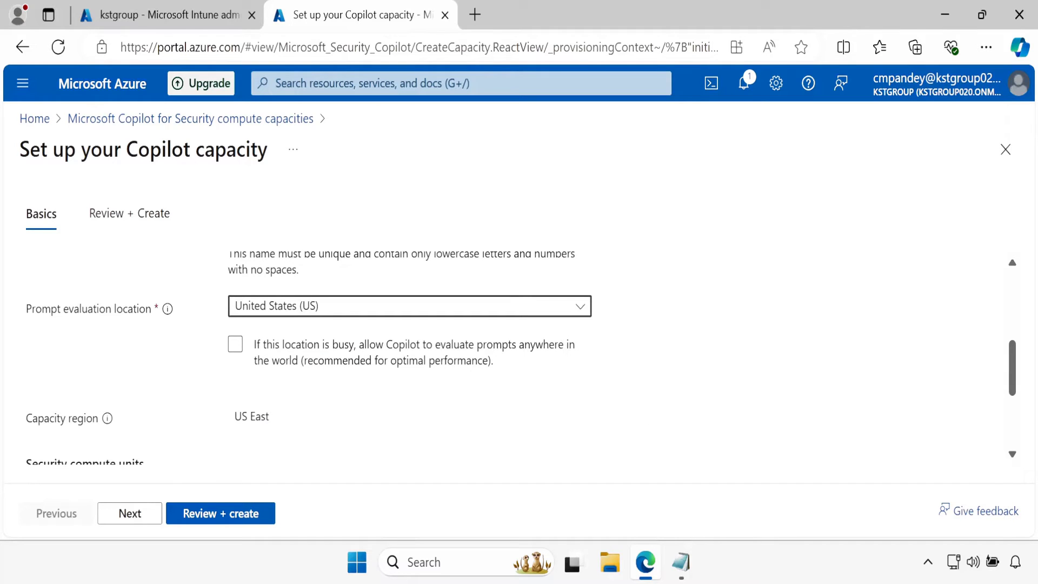
scroll(379, 357, down, 2)
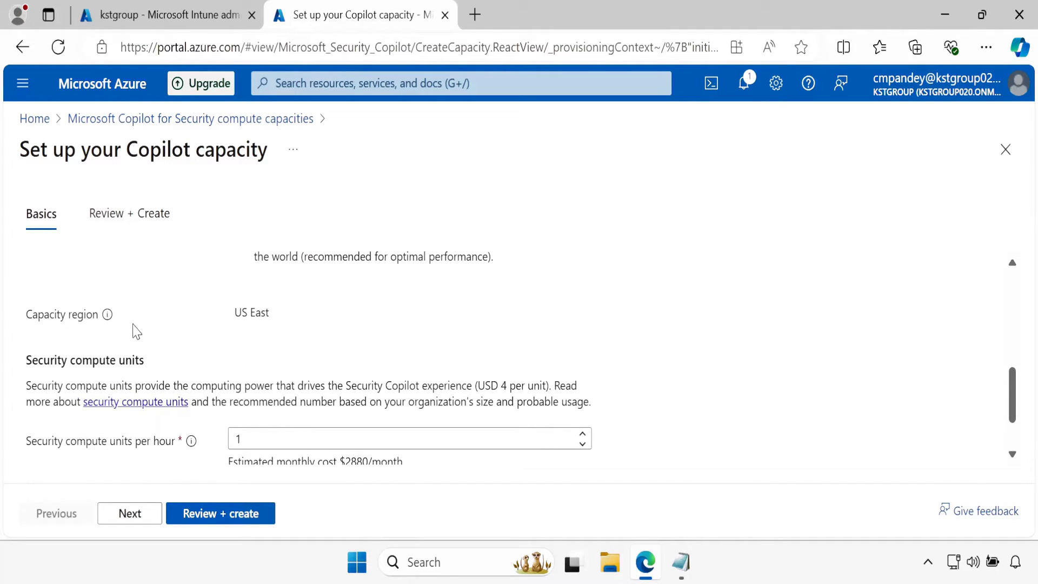
scroll(165, 299, down, 2)
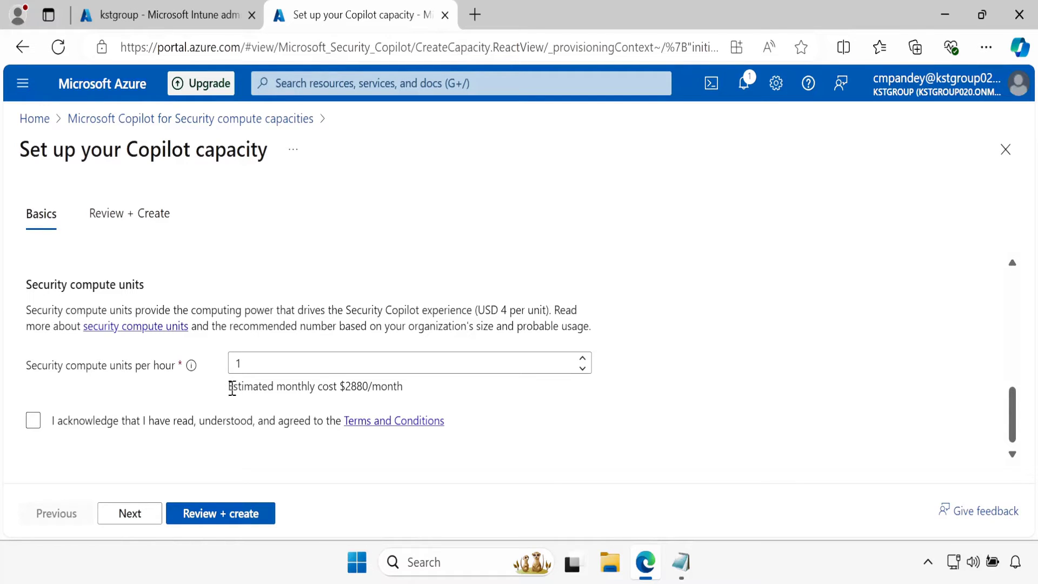
Step: Accept the Terms and Conditions and run Review + create on the capacity
drag(233, 386, 413, 391)
click(414, 391)
click(33, 421)
click(33, 422)
click(216, 520)
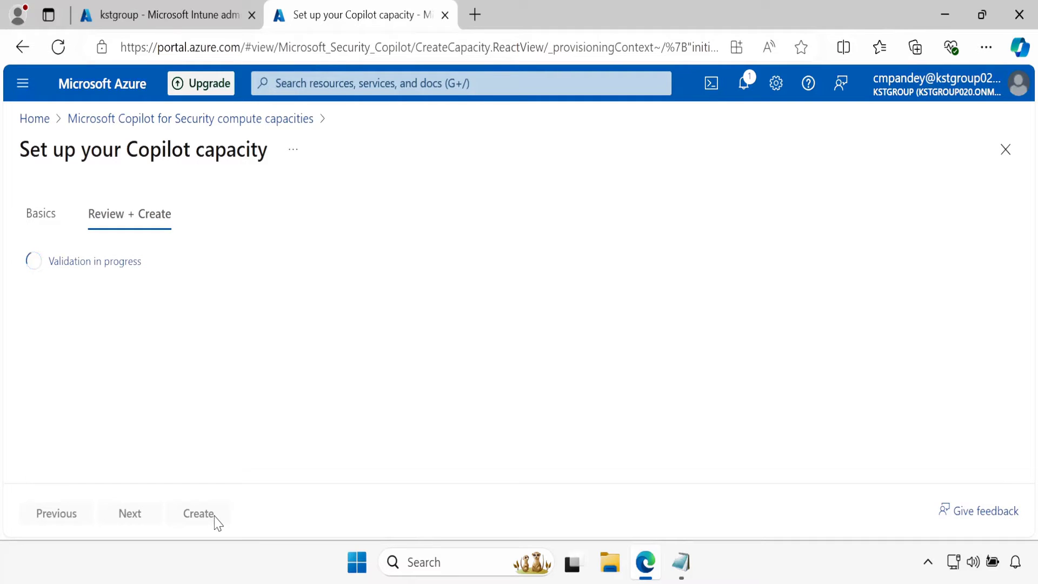
Step: Create the capacity and open the deployed resource once deployment completes
scroll(1013, 347, down, 1)
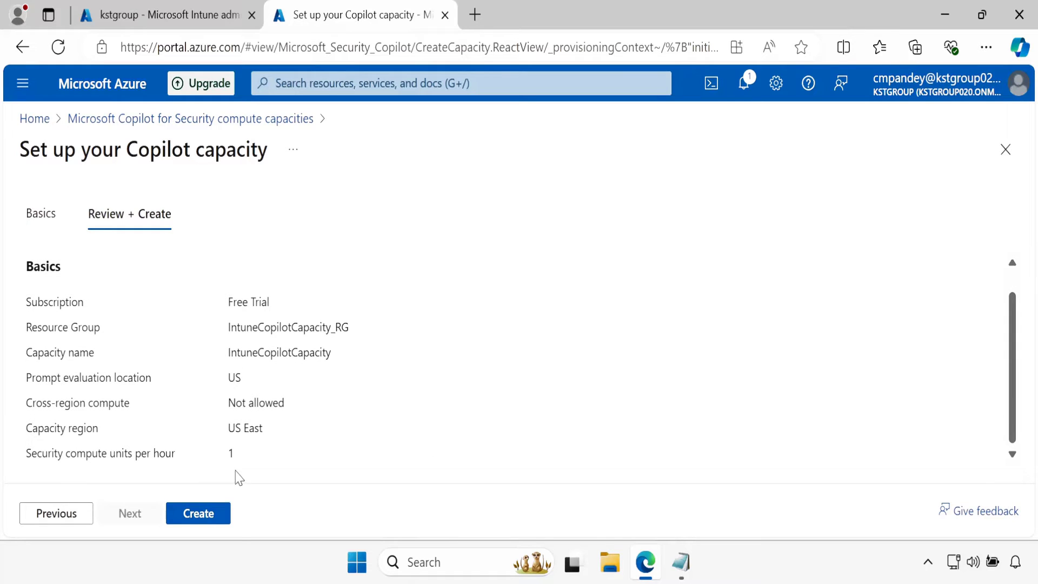
click(203, 515)
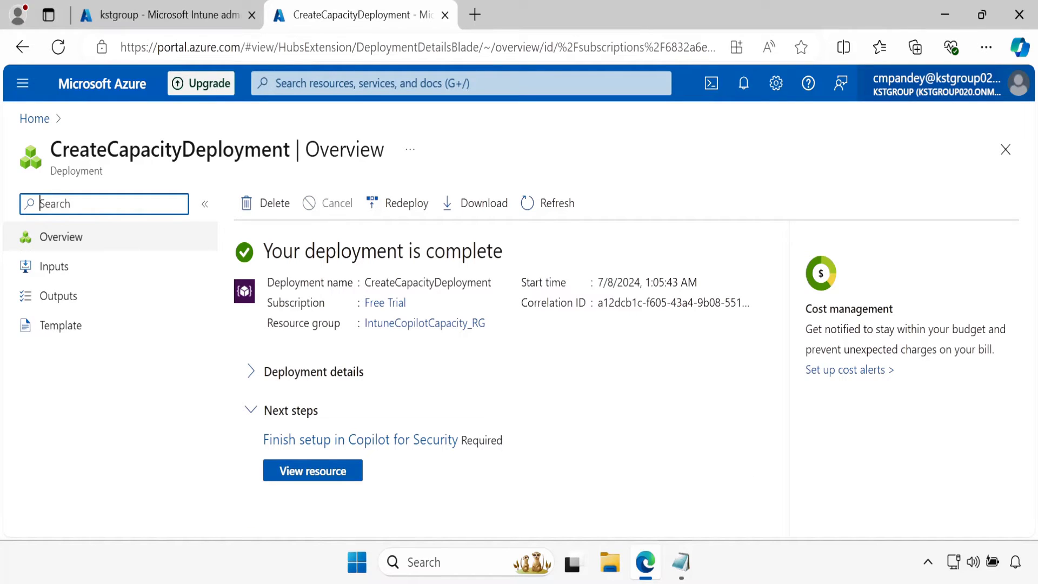
click(306, 475)
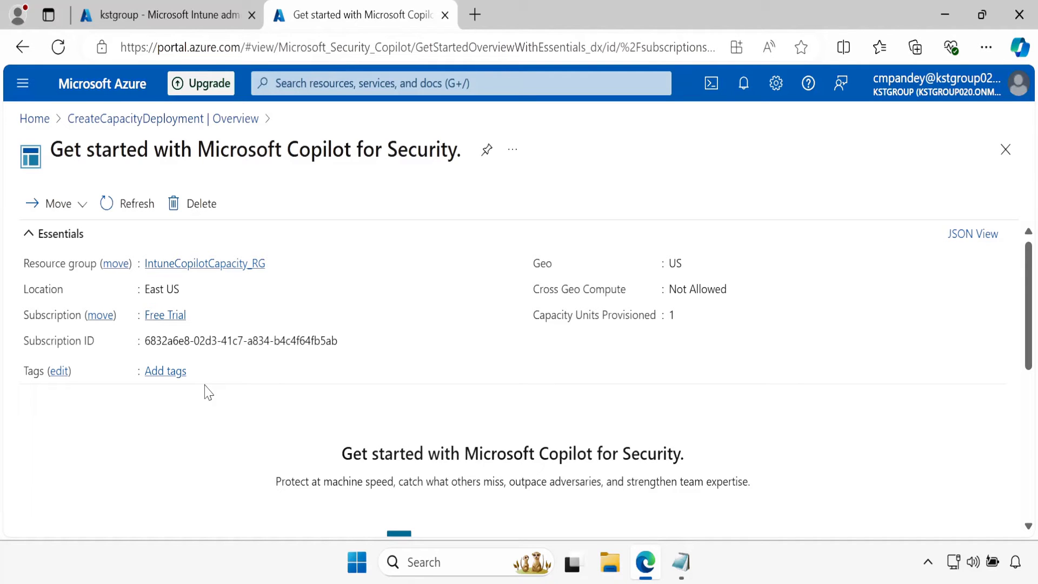
Step: Open the Copilot for Security portal in a new tab and begin organization setup
click(475, 15)
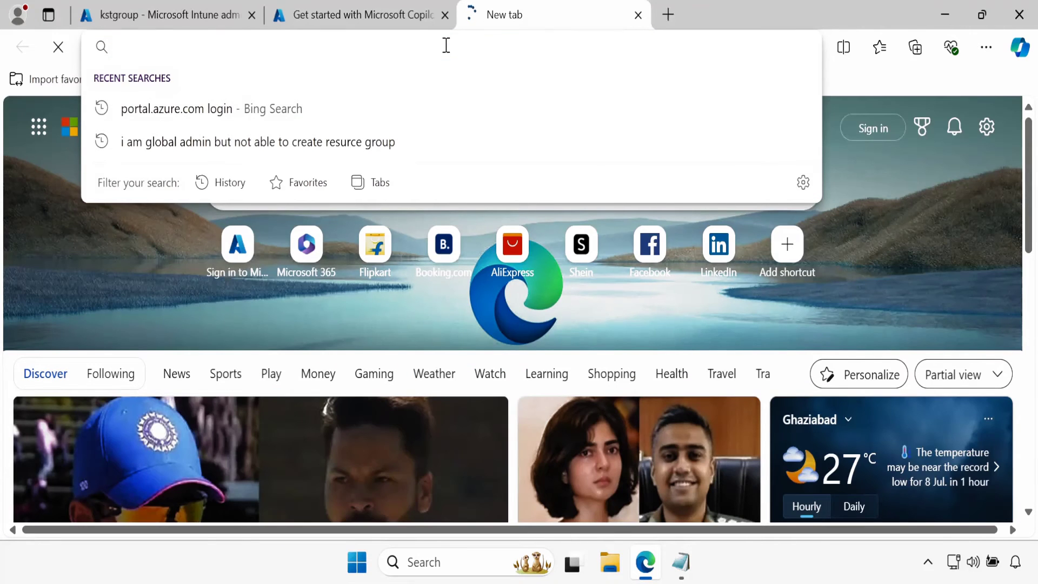
text(https://securitycopilot.microsoft.com)
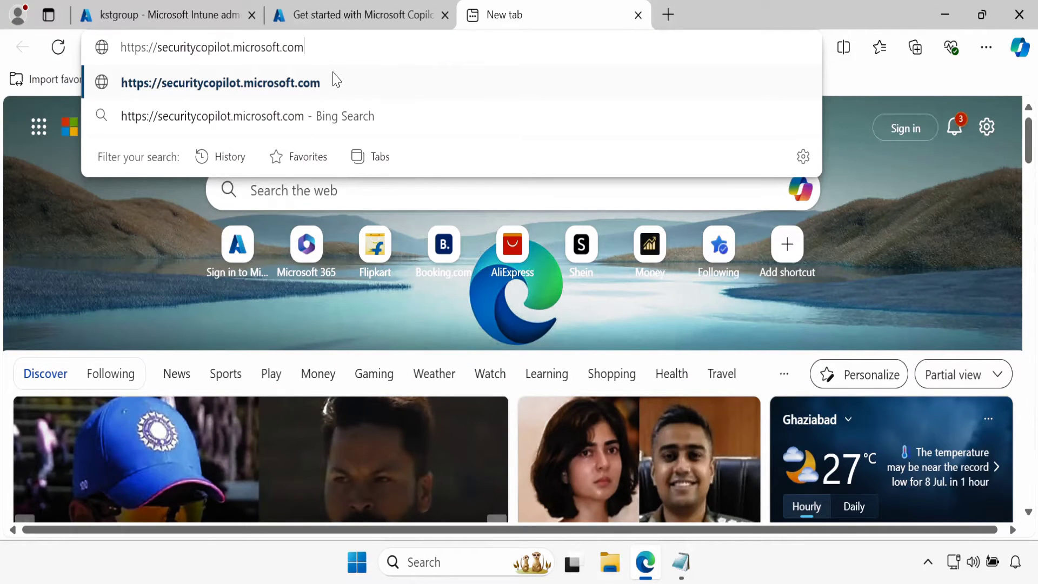
click(302, 82)
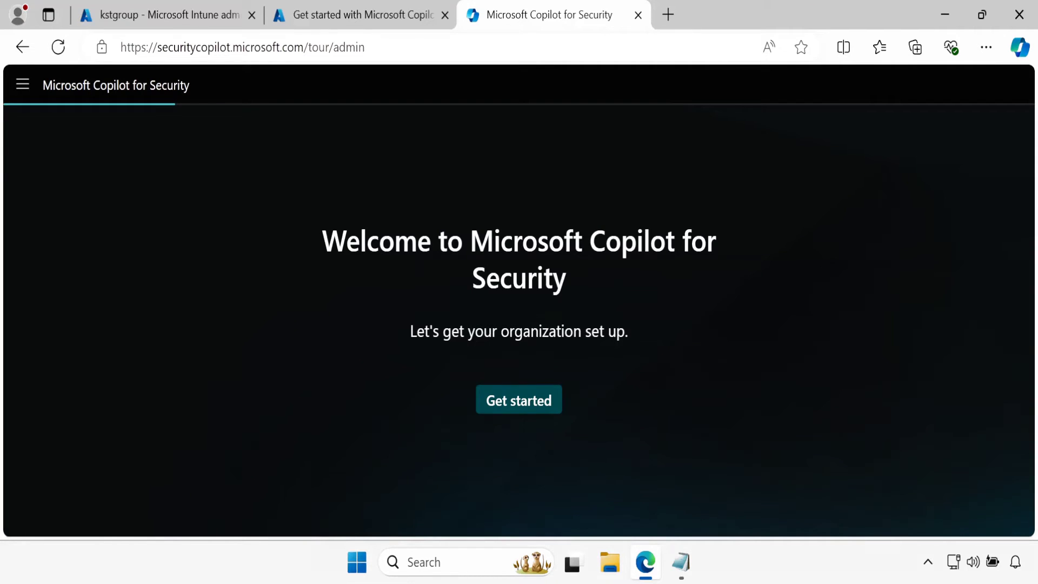
click(526, 407)
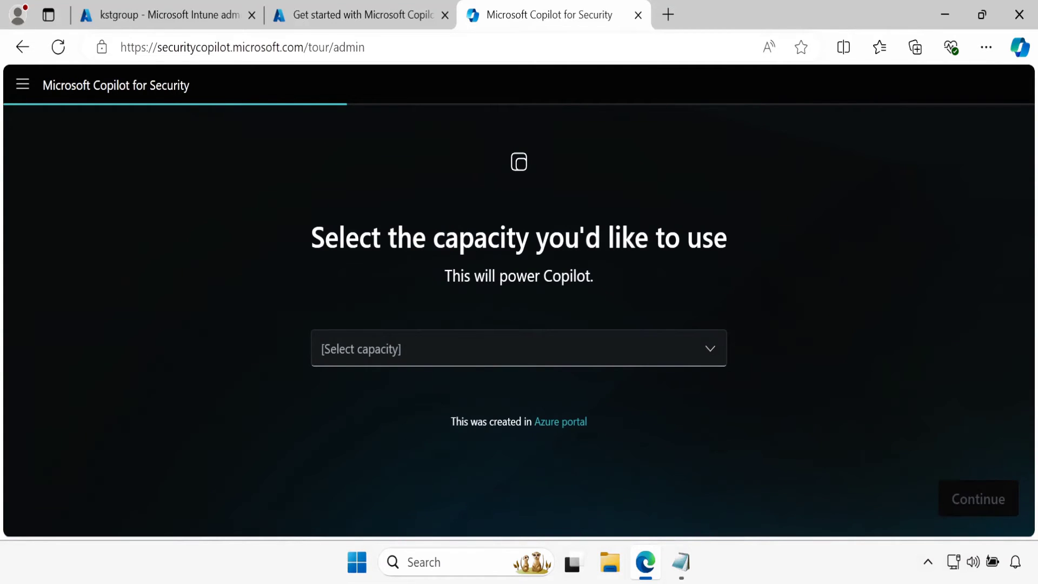
Step: Select IntuneCopilotCapacity as the capacity and accept India as the data storage location
click(474, 352)
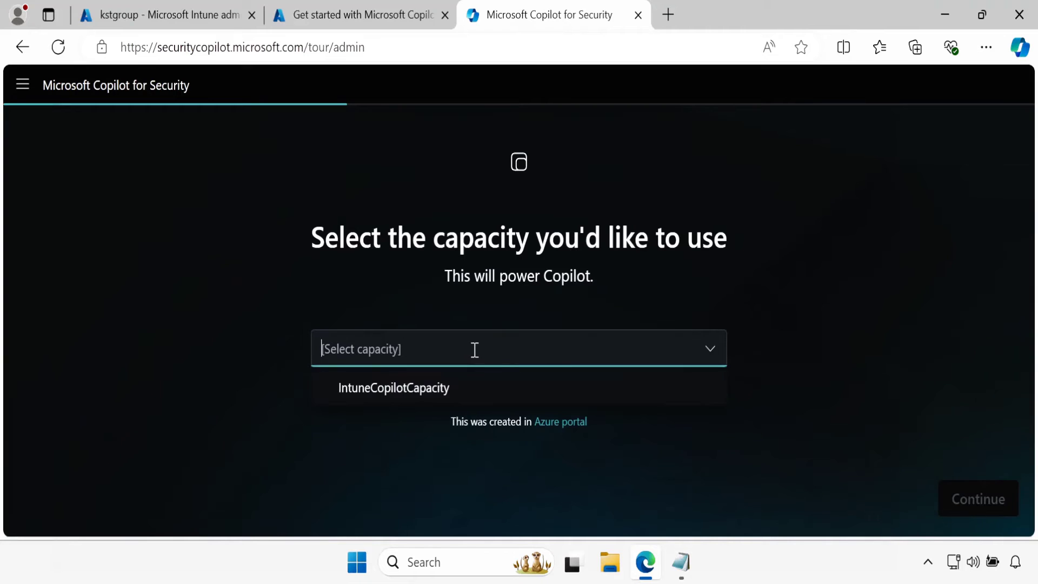
click(430, 400)
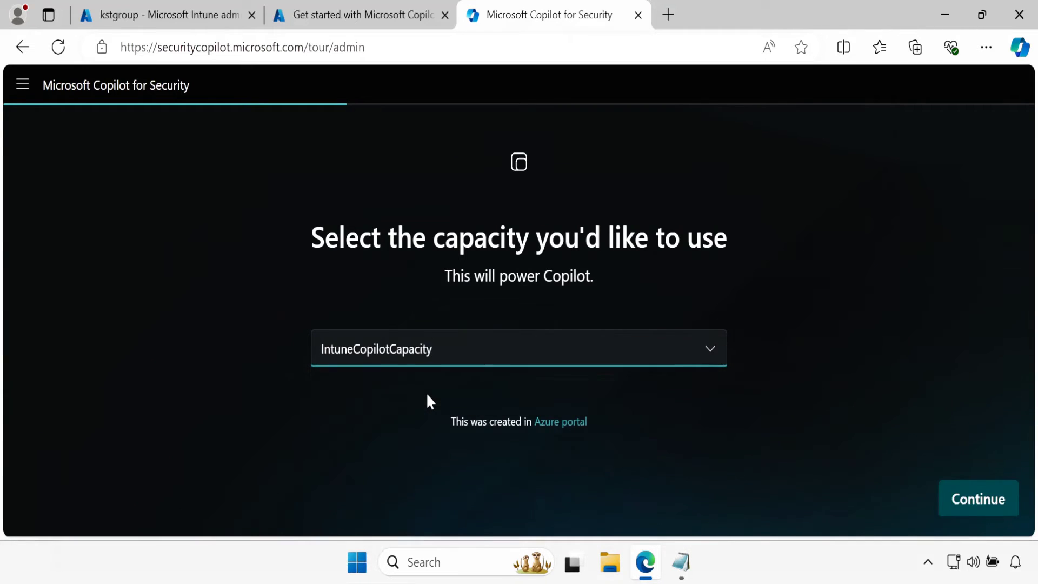
click(984, 505)
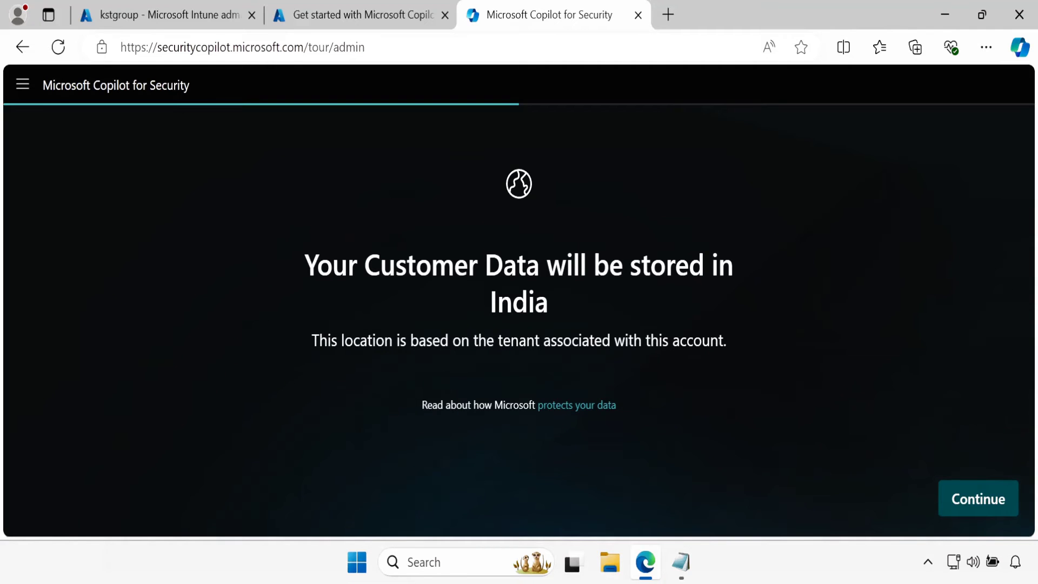
click(982, 502)
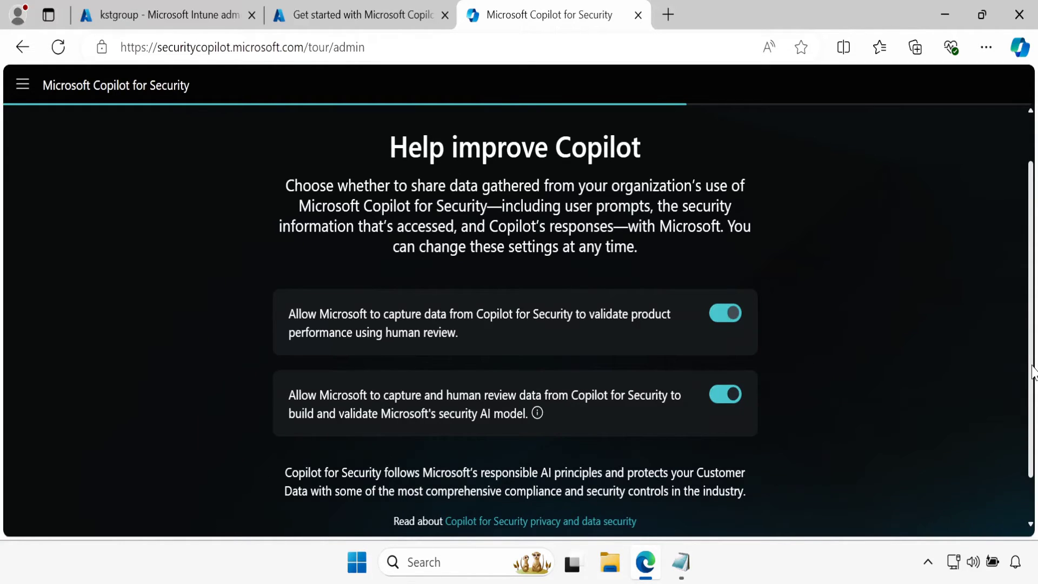
scroll(1033, 372, down, 2)
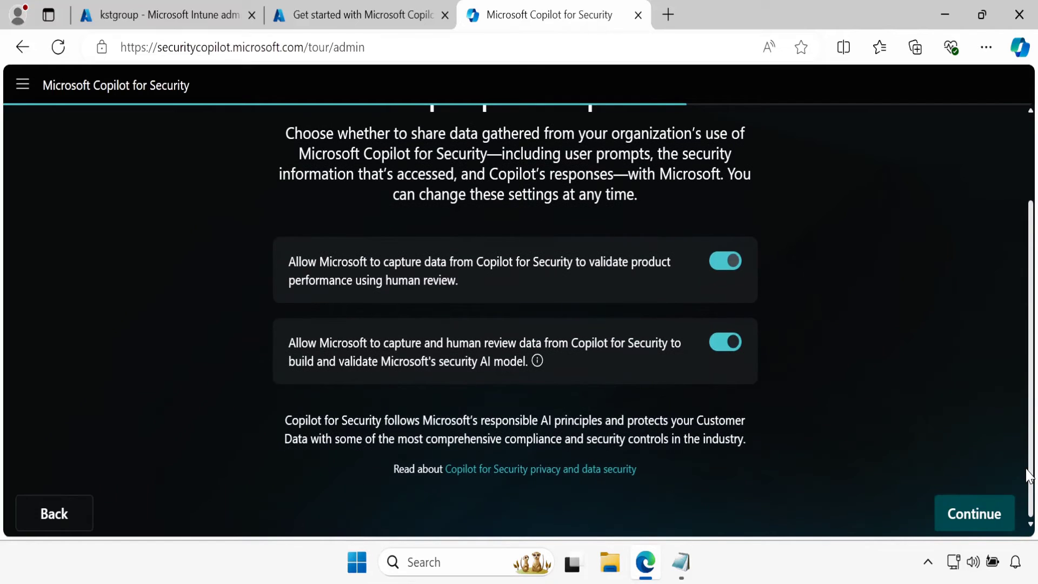
Step: Continue with both data-sharing options on and accept the default Copilot access roles
click(969, 517)
key(ctrl+minus)
key(ctrl+minus)
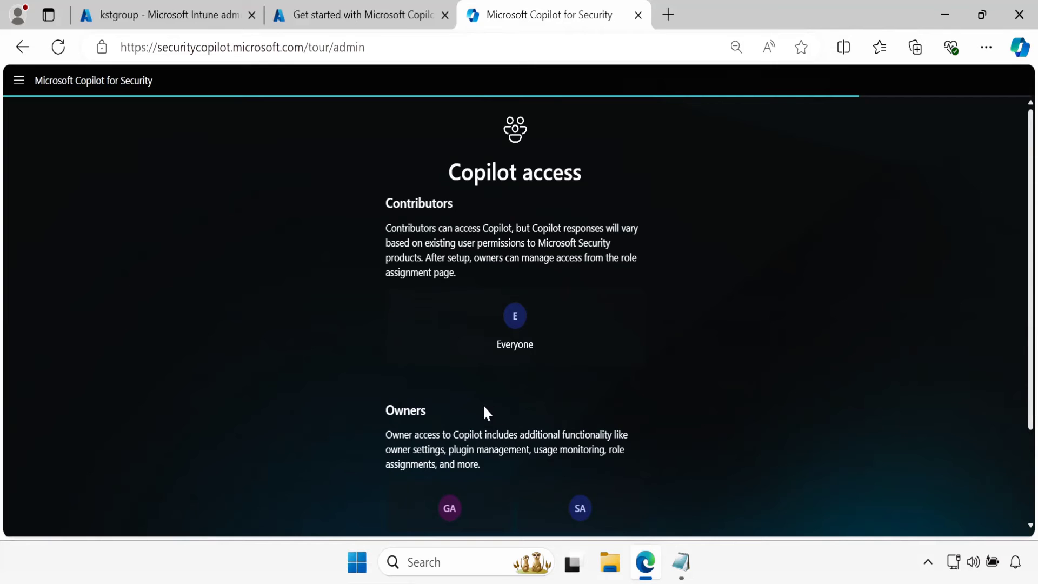
scroll(467, 498, down, 2)
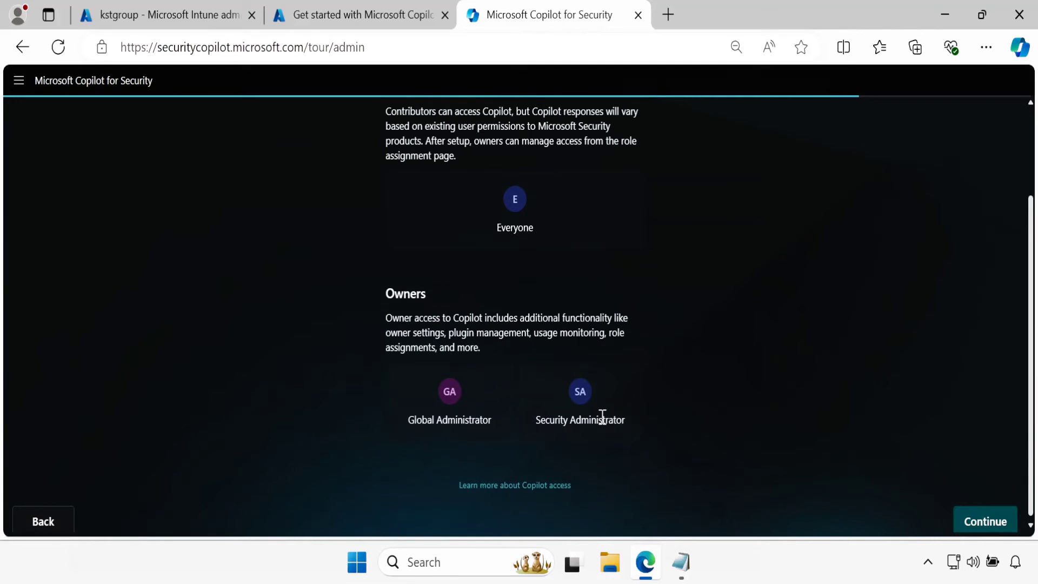
click(977, 531)
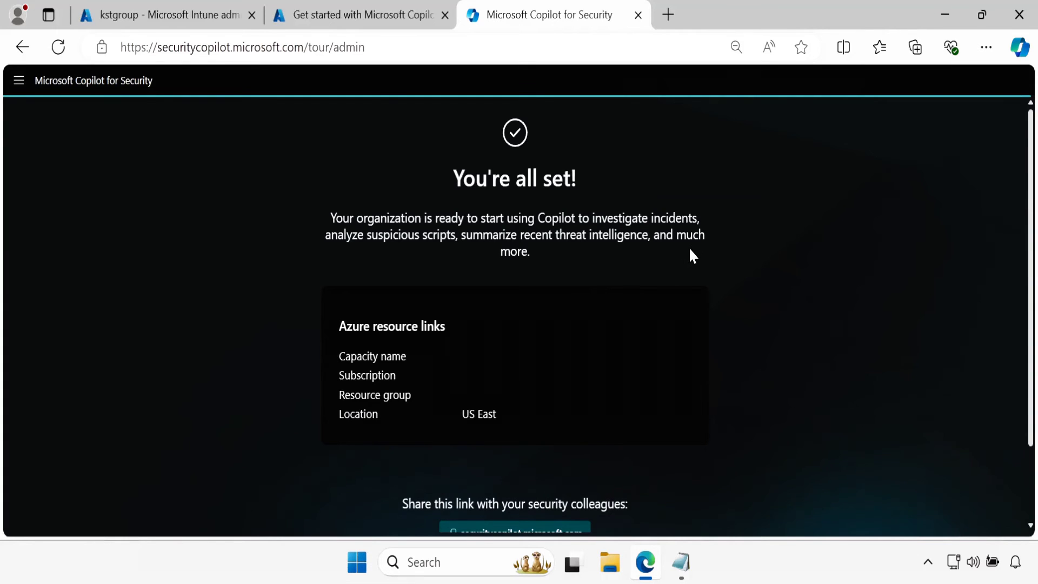
scroll(832, 512, down, 2)
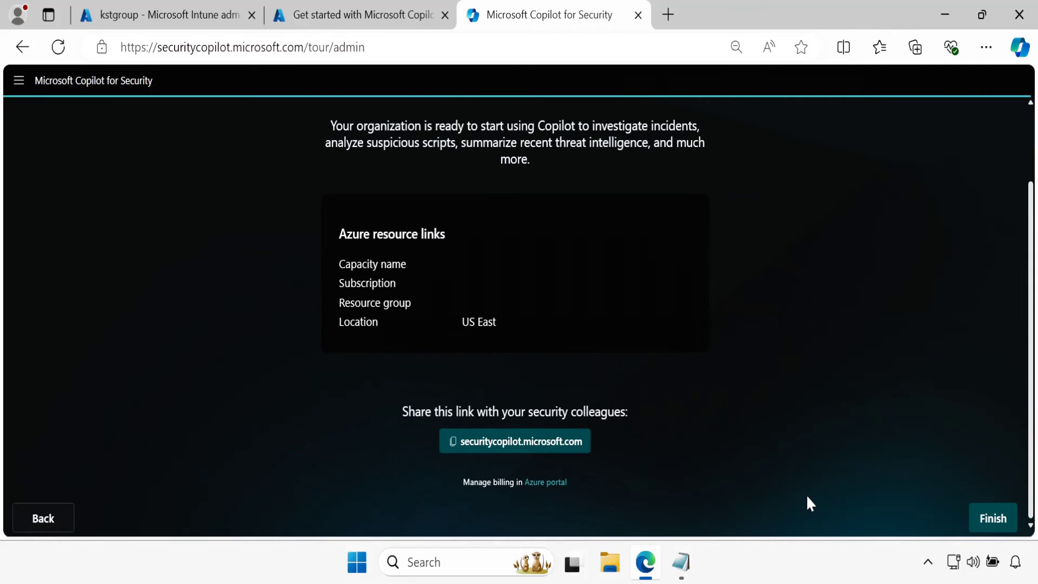
Step: Finish setup and scroll the Copilot home page to its starter promptbooks and prompt box
click(991, 525)
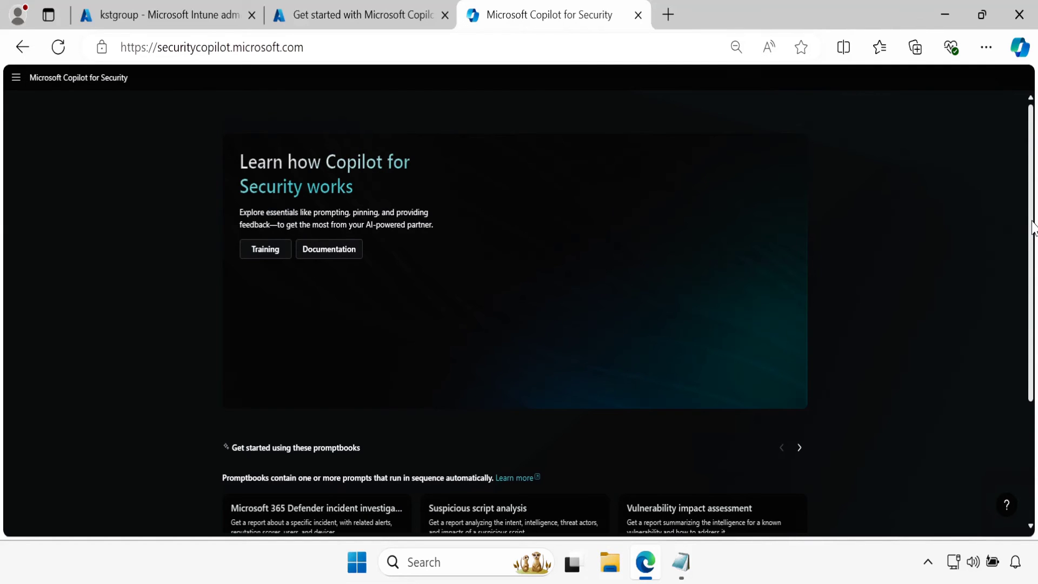
scroll(1033, 228, down, 3)
scroll(1027, 331, up, 2)
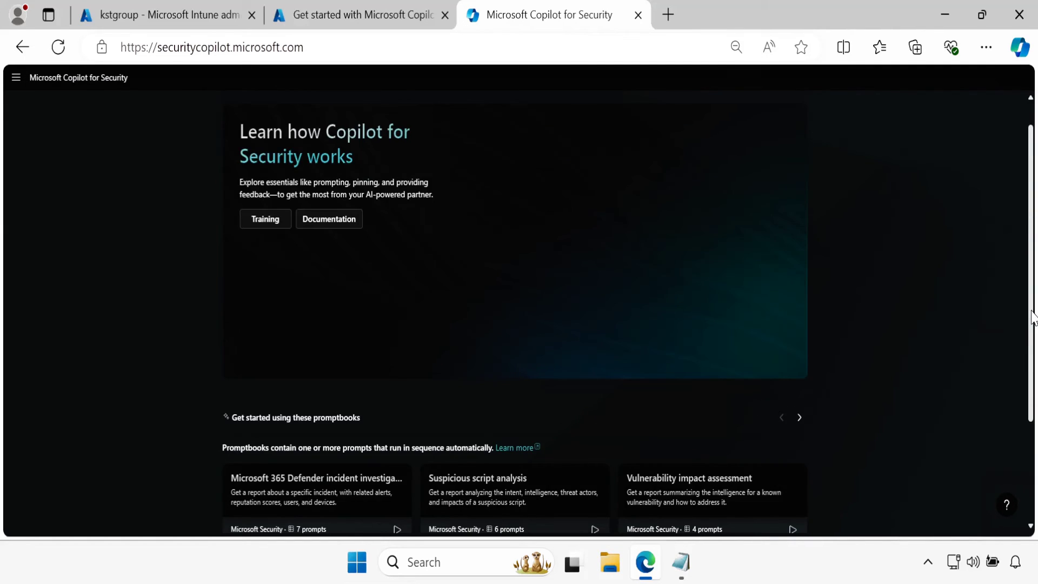
scroll(1033, 318, down, 3)
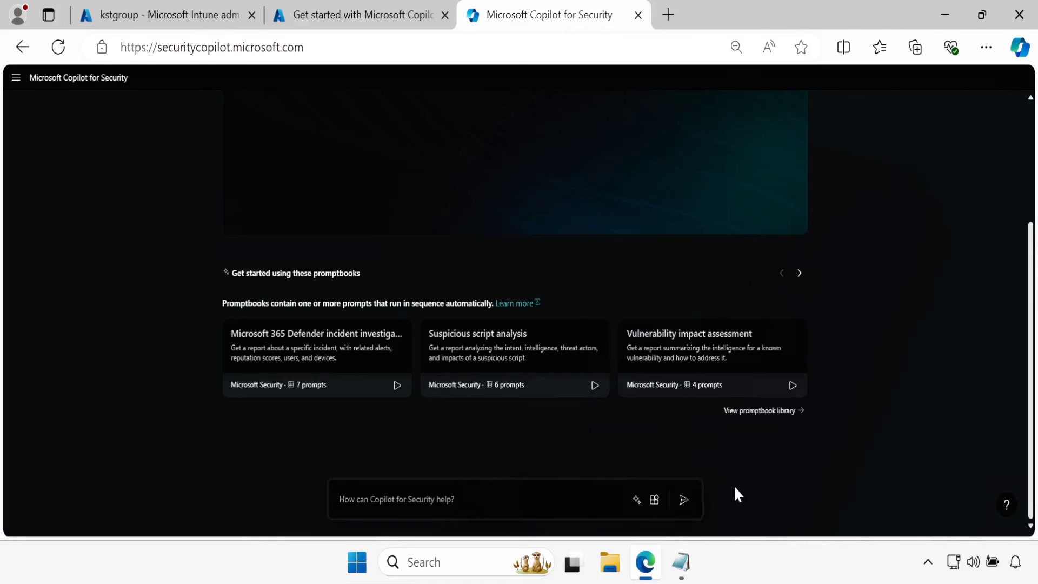
click(654, 501)
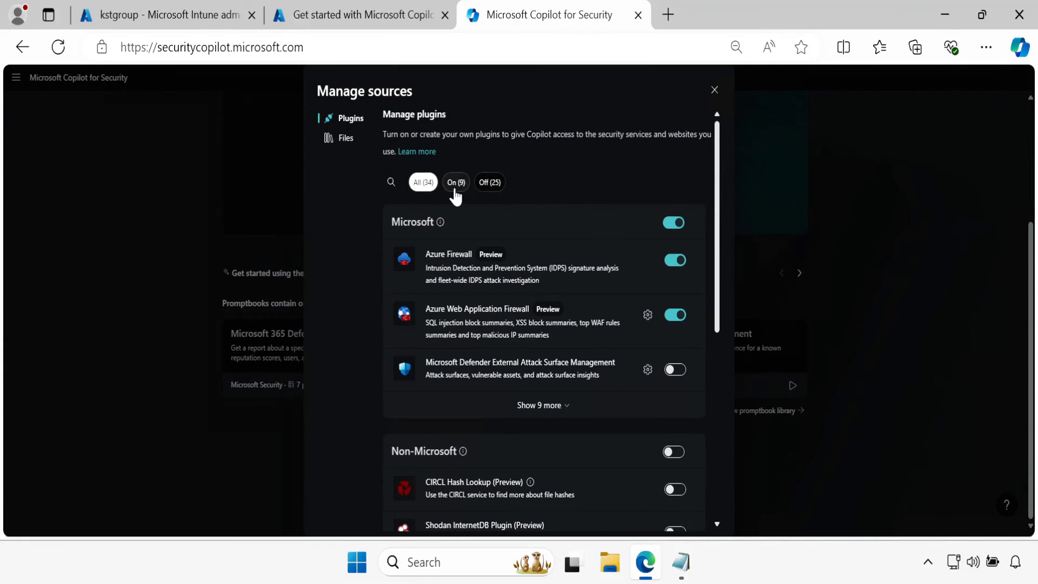
click(455, 187)
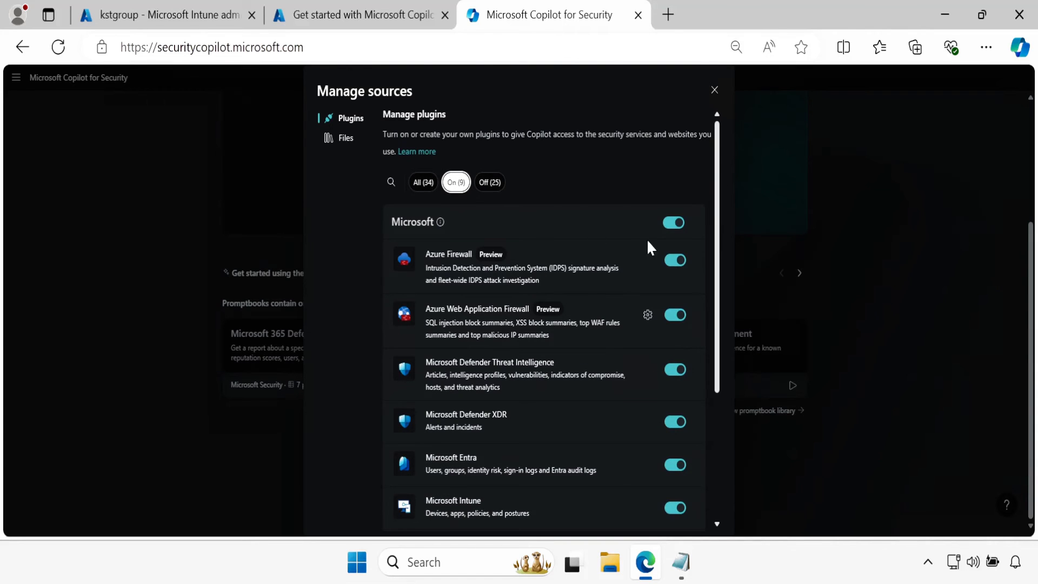
scroll(725, 286, down, 2)
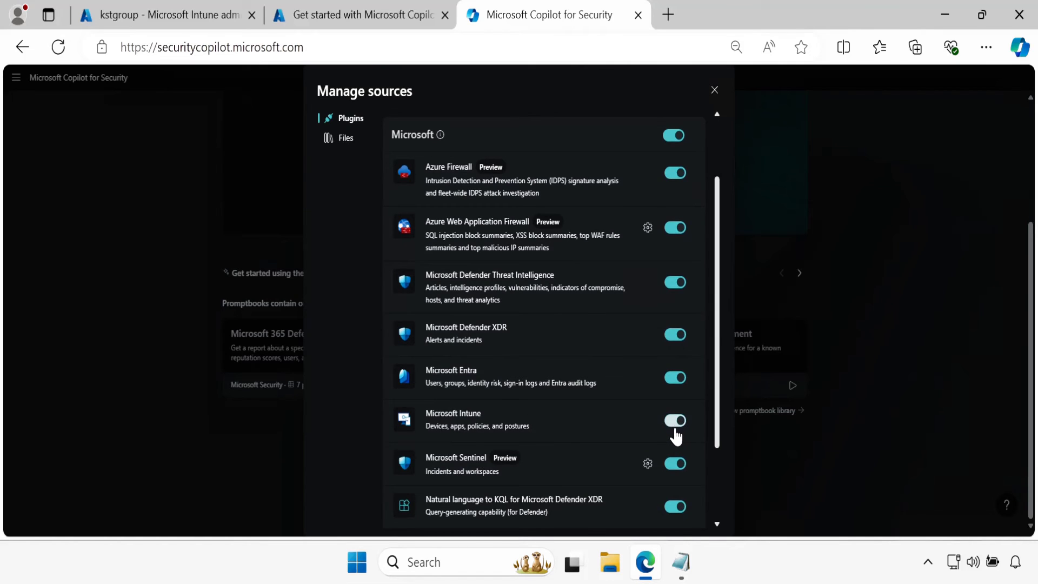
drag(717, 427, 718, 514)
click(572, 228)
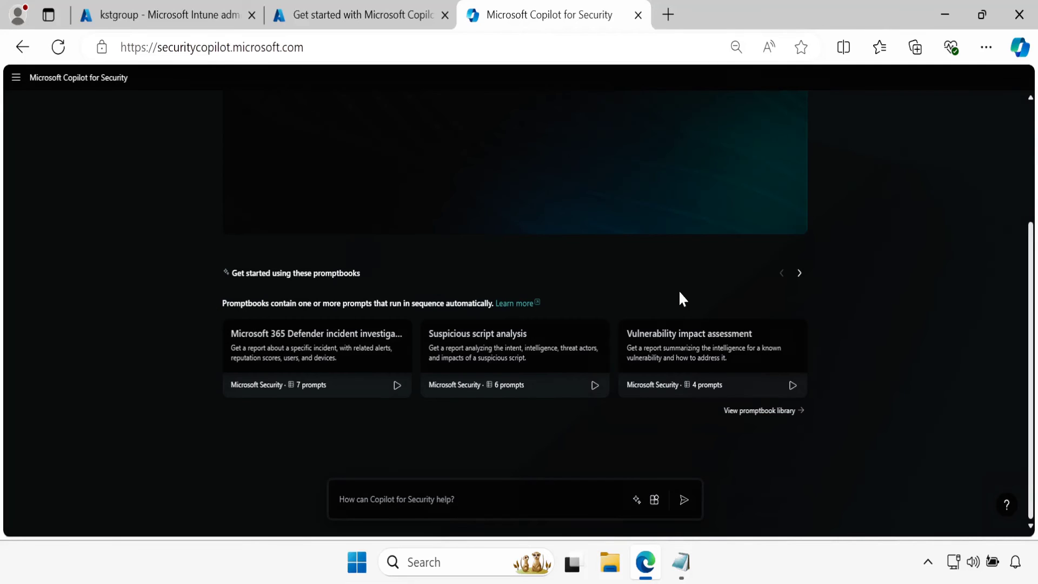
Step: Refresh Intune and open Tenant admin > Copilot (preview), now showing Copilot in Intune Enabled
click(172, 23)
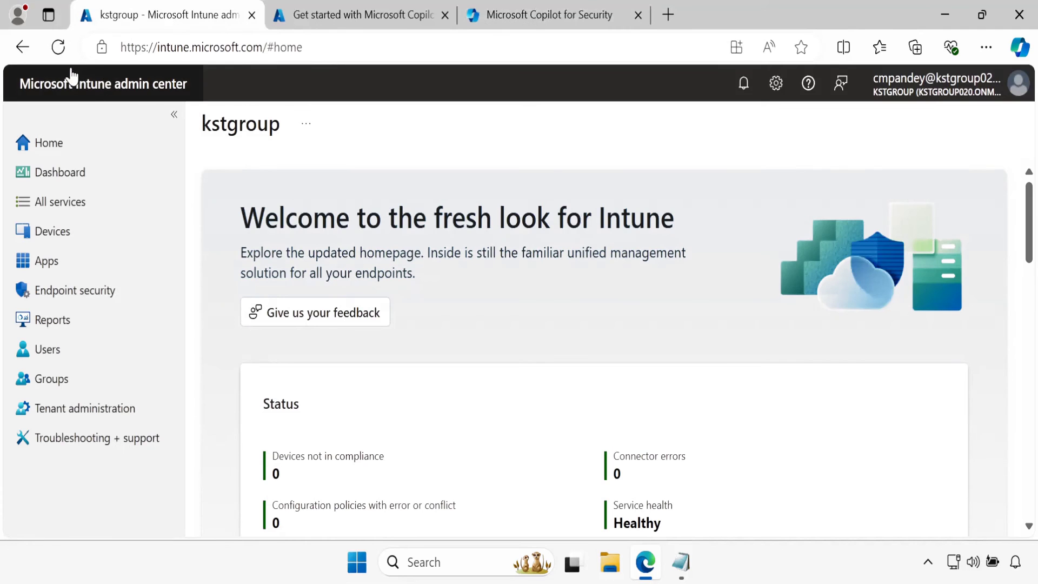
click(58, 47)
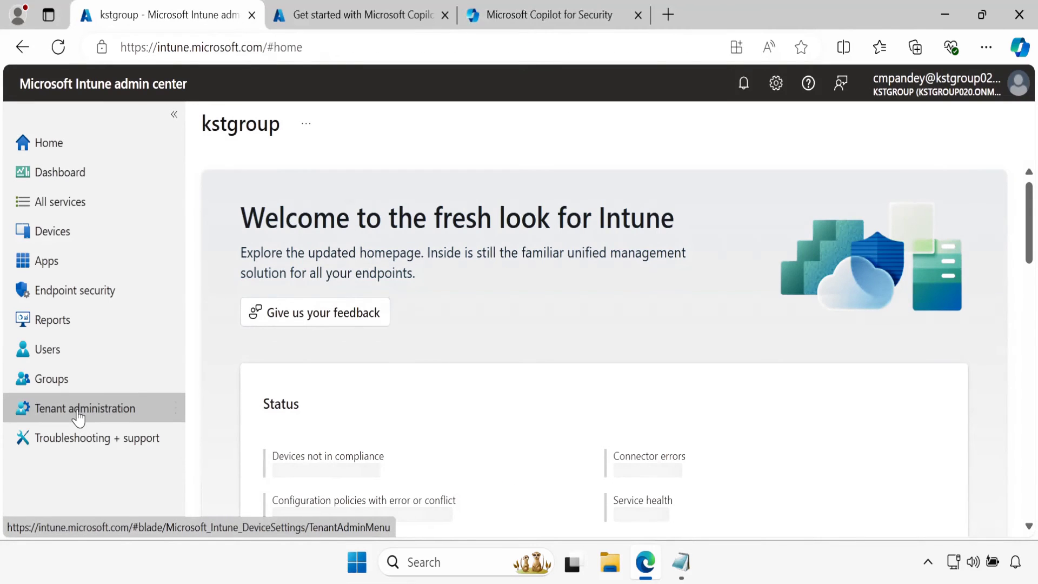
click(78, 417)
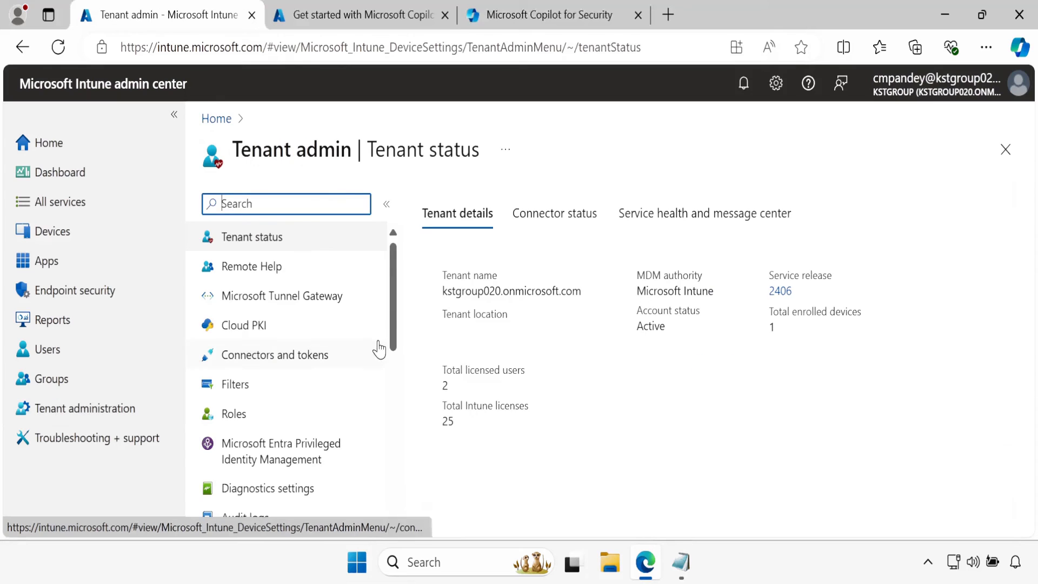
scroll(392, 435, down, 5)
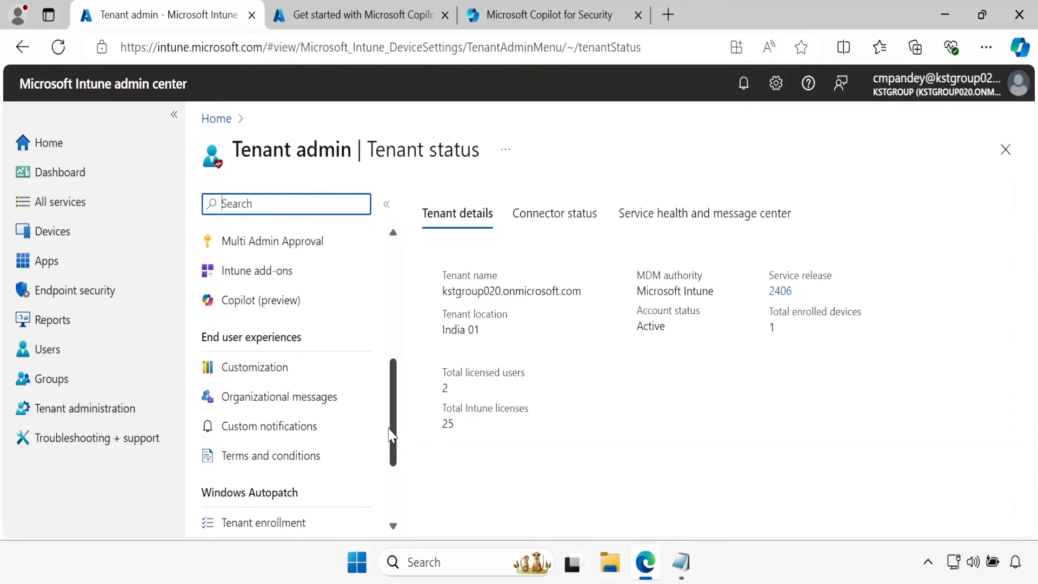
click(248, 313)
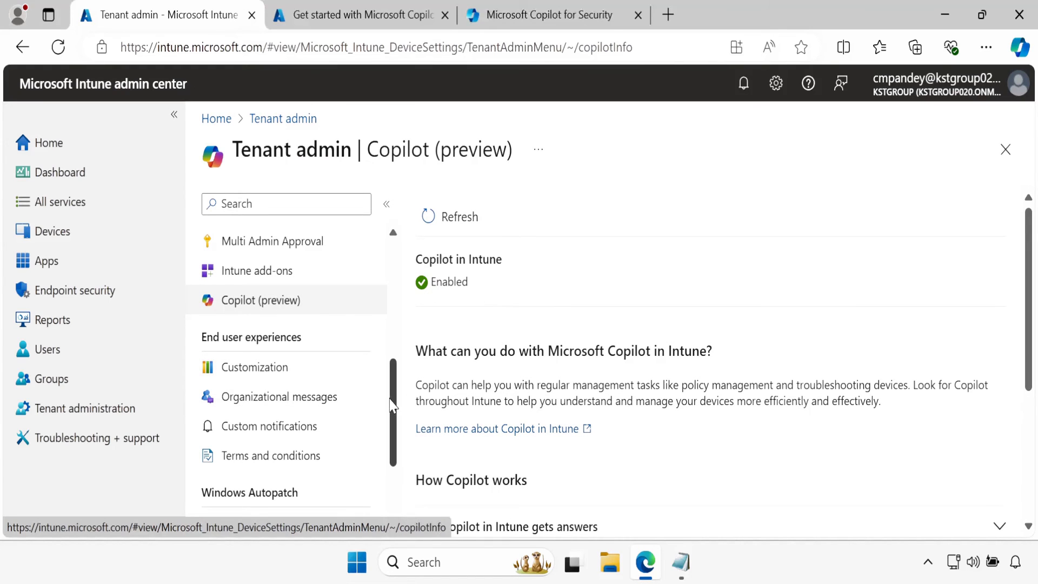
drag(397, 375, 398, 269)
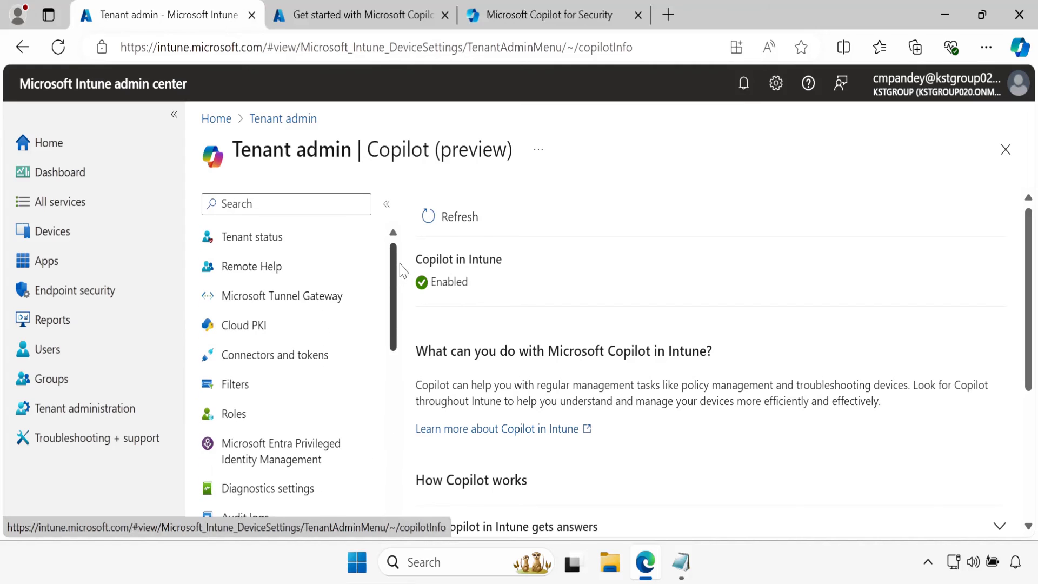
Step: Browse Devices > Windows and the device details, then open Windows Compliance listing Test Policy
click(62, 242)
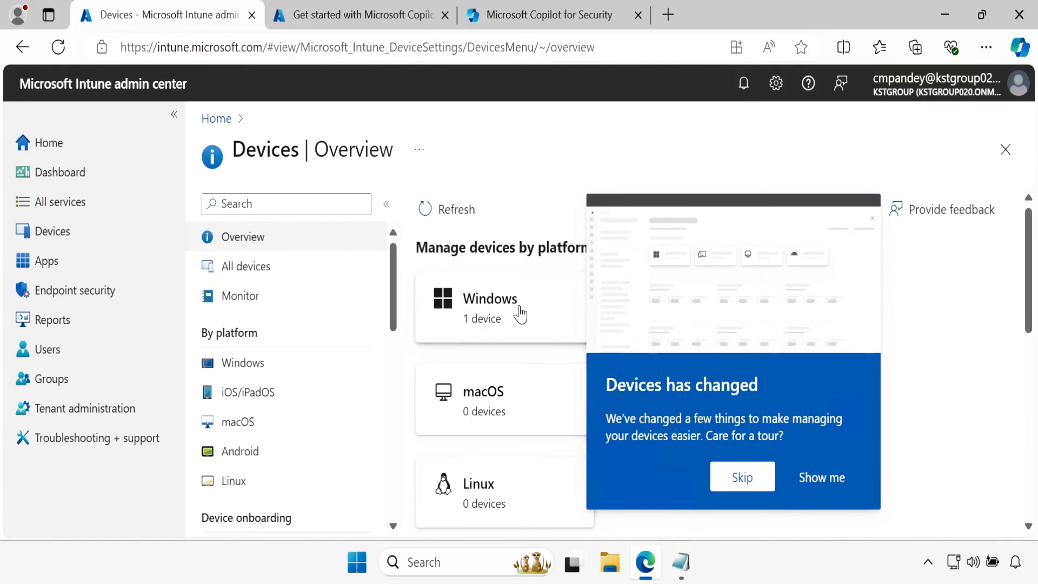
click(495, 303)
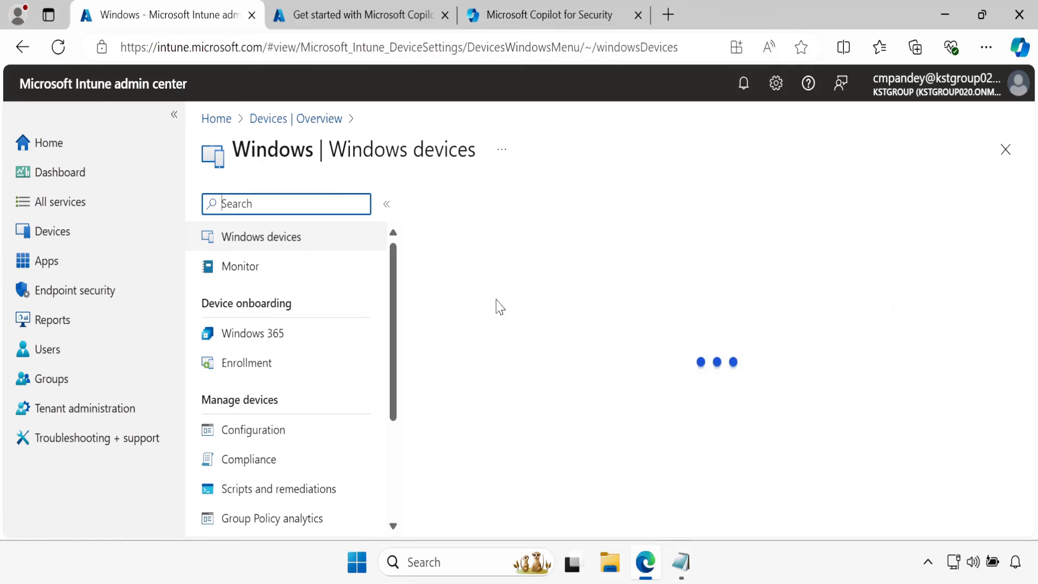
click(449, 454)
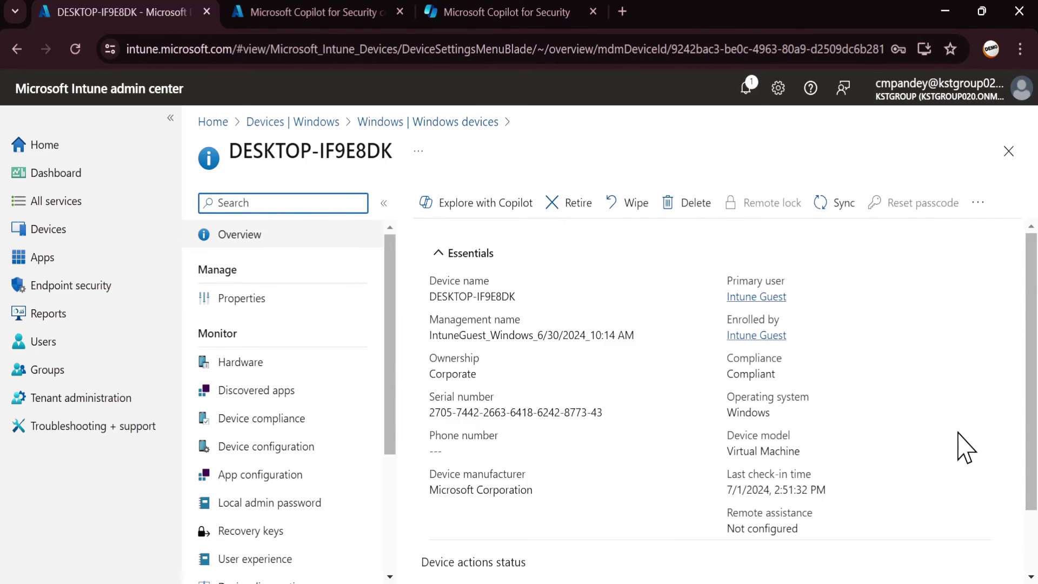
click(389, 124)
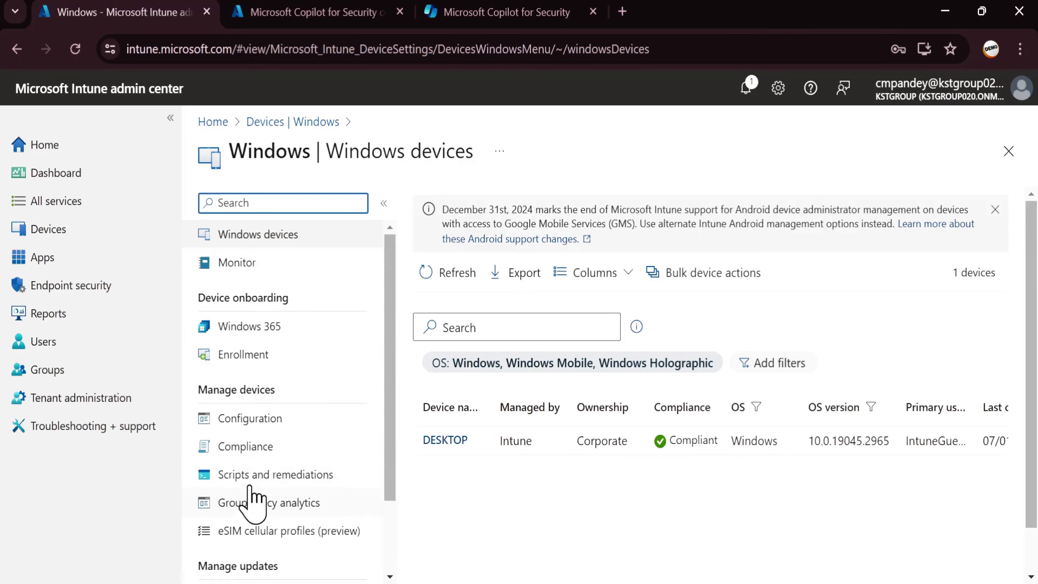
click(253, 452)
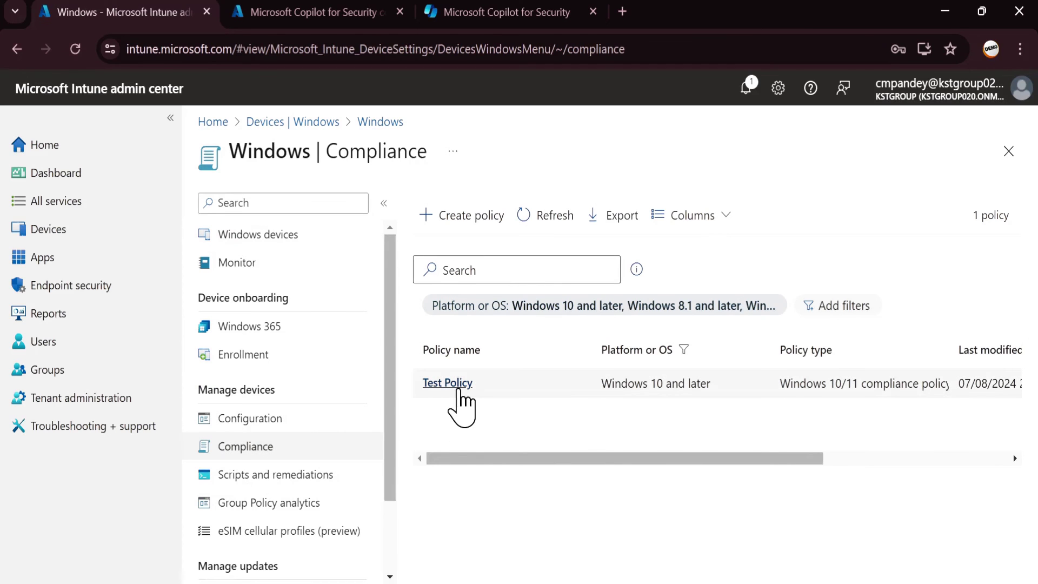
Step: Open the Test Policy compliance policy and have Copilot summarize its settings in the Copilot pane
click(457, 388)
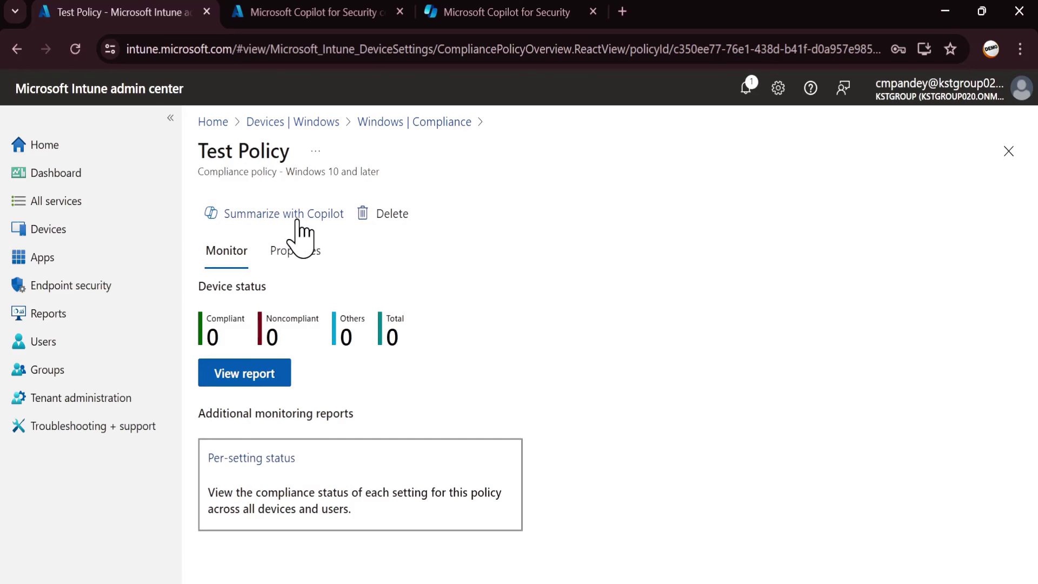
click(296, 219)
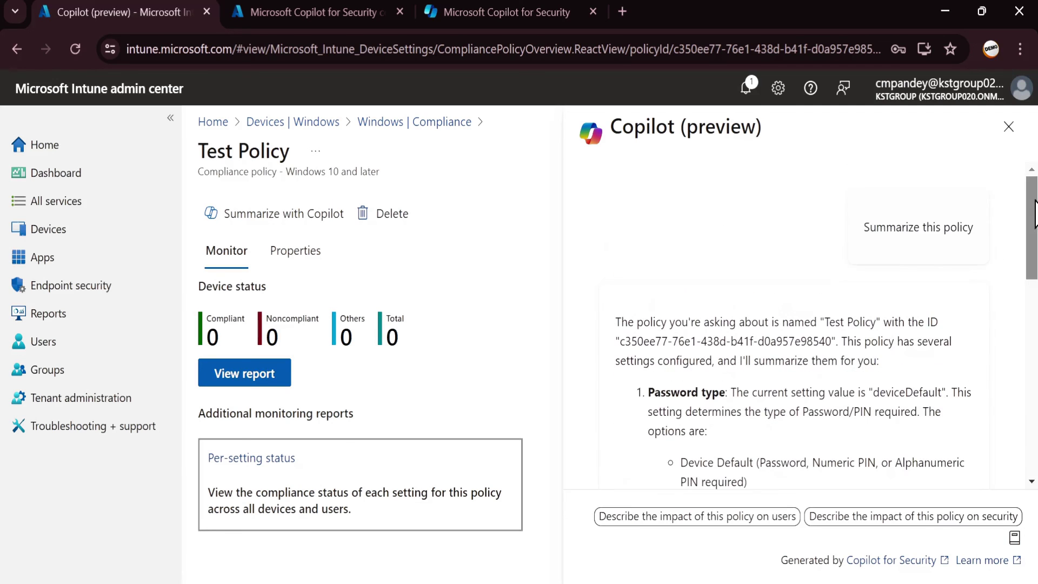
drag(1035, 211, 1035, 407)
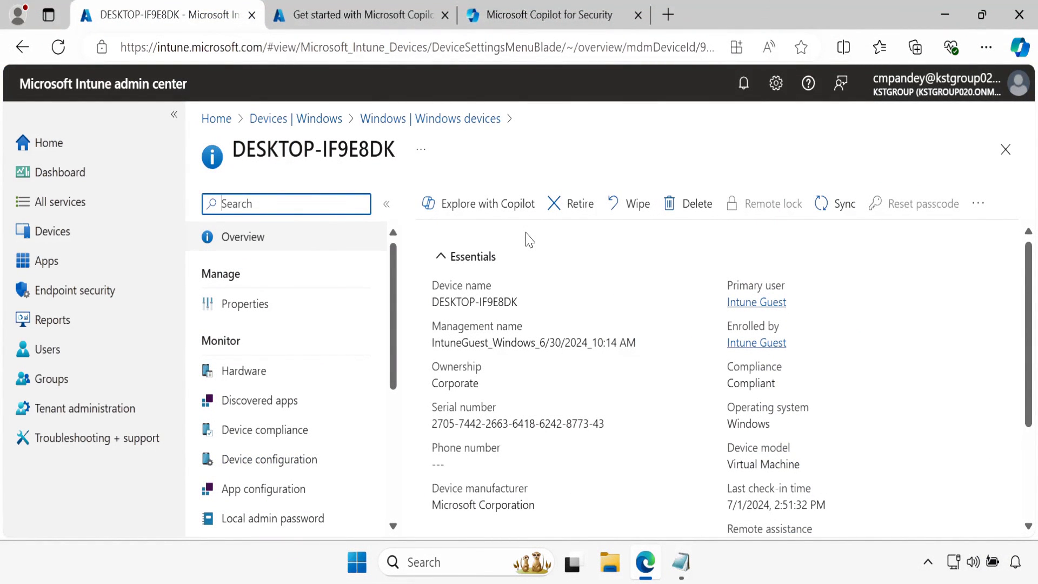
click(529, 240)
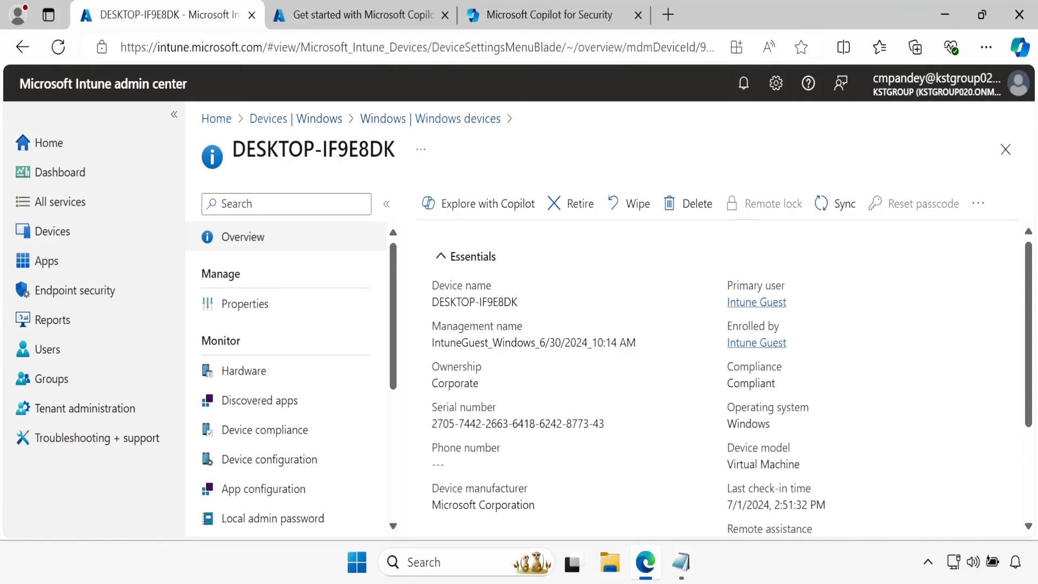